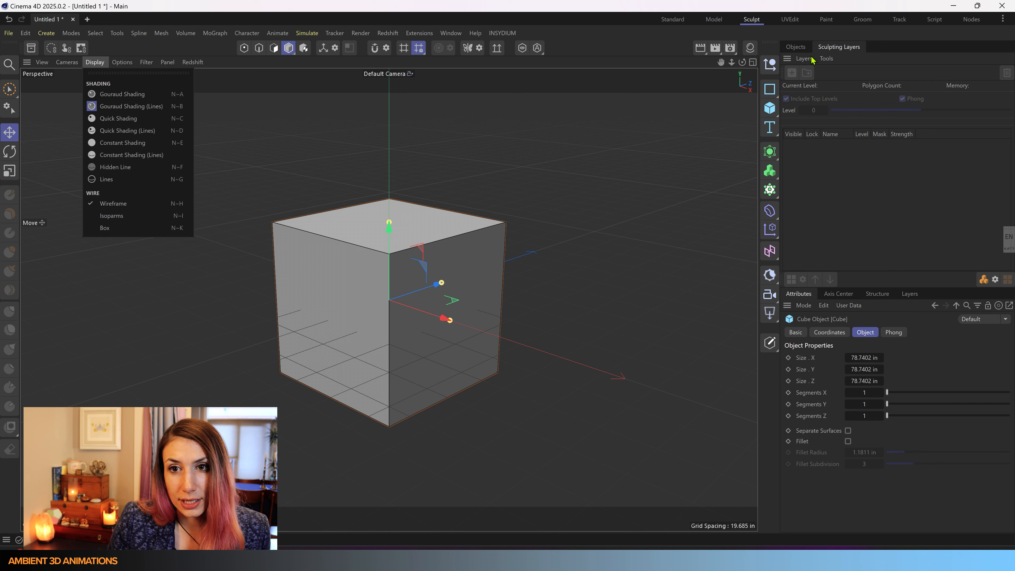
Show the object list and convert the parametric cube into an editable polygon object
{"action": "left_click", "coordinate": [804, 53]}
{"action": "left_click", "coordinate": [804, 52]}
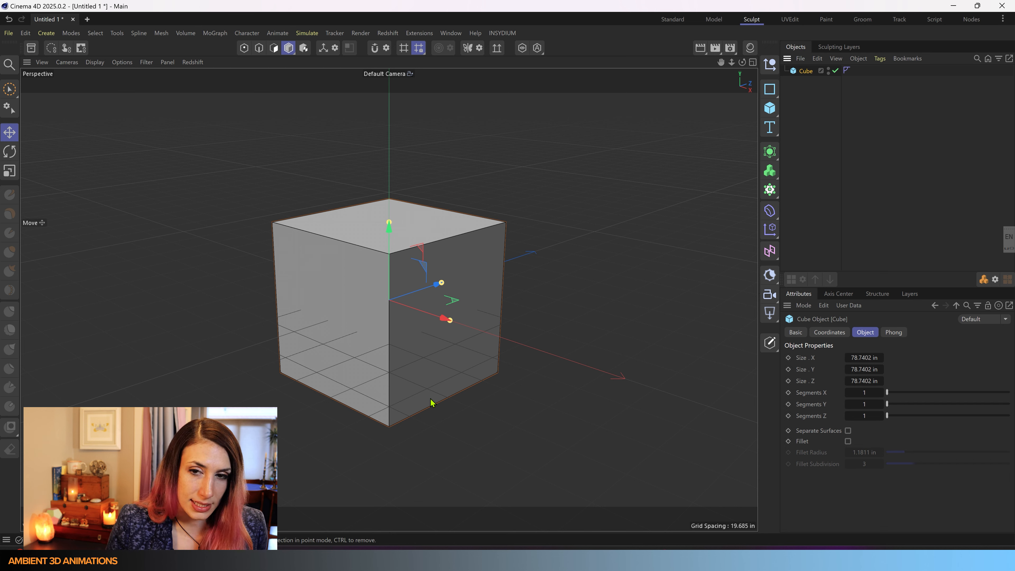
{"action": "key", "text": "c"}
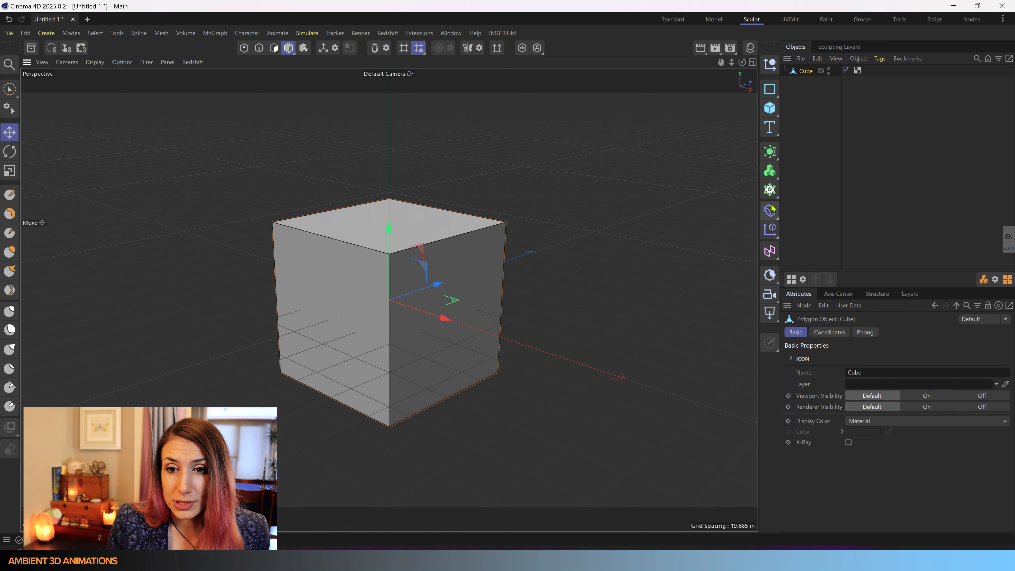
Subdivide the cube for sculpting up to subdivision level 7
{"action": "left_click", "coordinate": [791, 279]}
{"action": "left_click", "coordinate": [791, 280]}
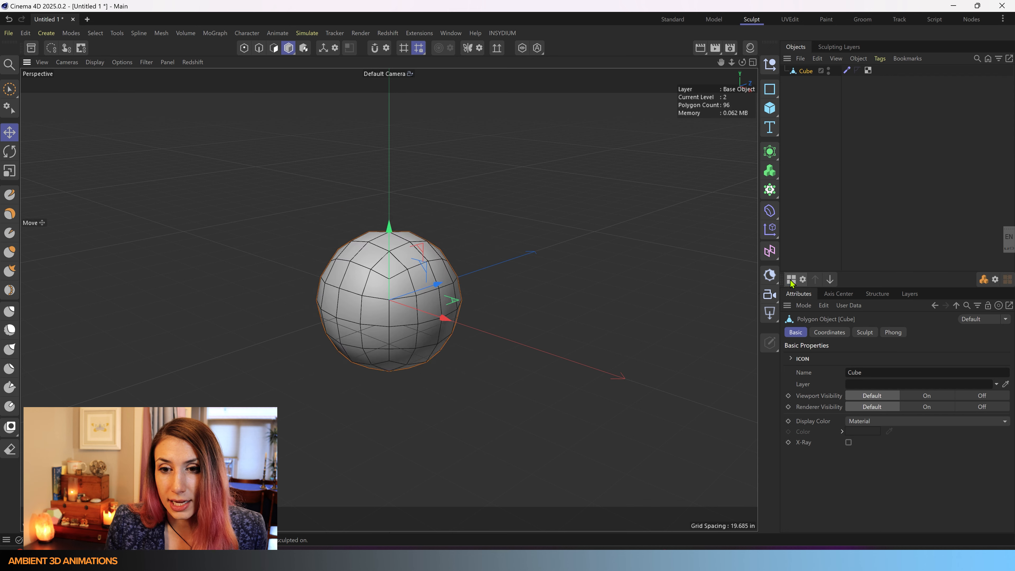
{"action": "left_click", "coordinate": [791, 280]}
{"action": "left_click", "coordinate": [791, 280]}
{"action": "left_click", "coordinate": [791, 279]}
{"action": "left_click", "coordinate": [791, 280]}
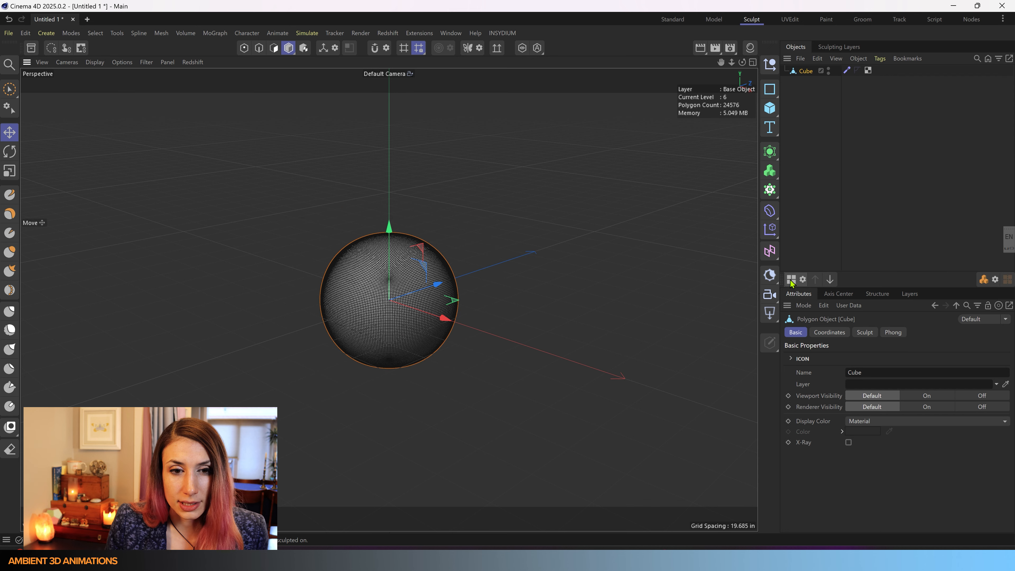
{"action": "left_click", "coordinate": [791, 279]}
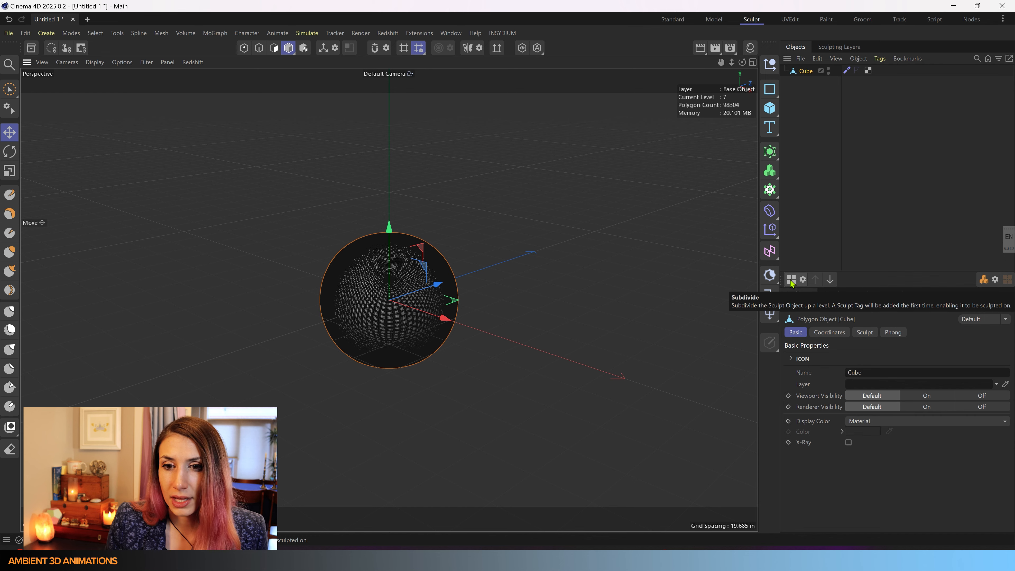
Set the viewport display to Gouraud Shading without lines
{"action": "scroll", "coordinate": [431, 241], "scroll_direction": "up", "scroll_amount": 6}
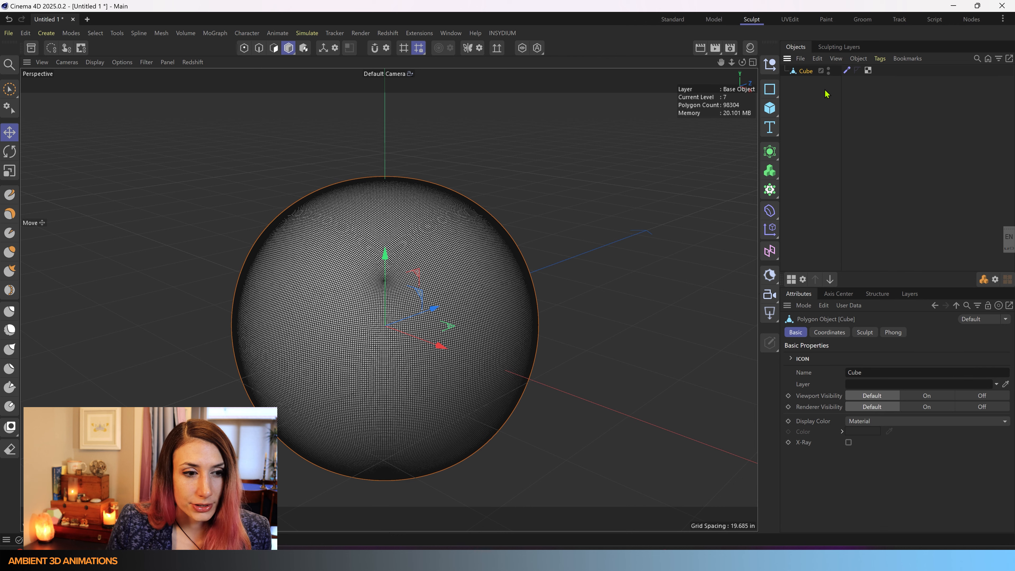
{"action": "left_click", "coordinate": [93, 63]}
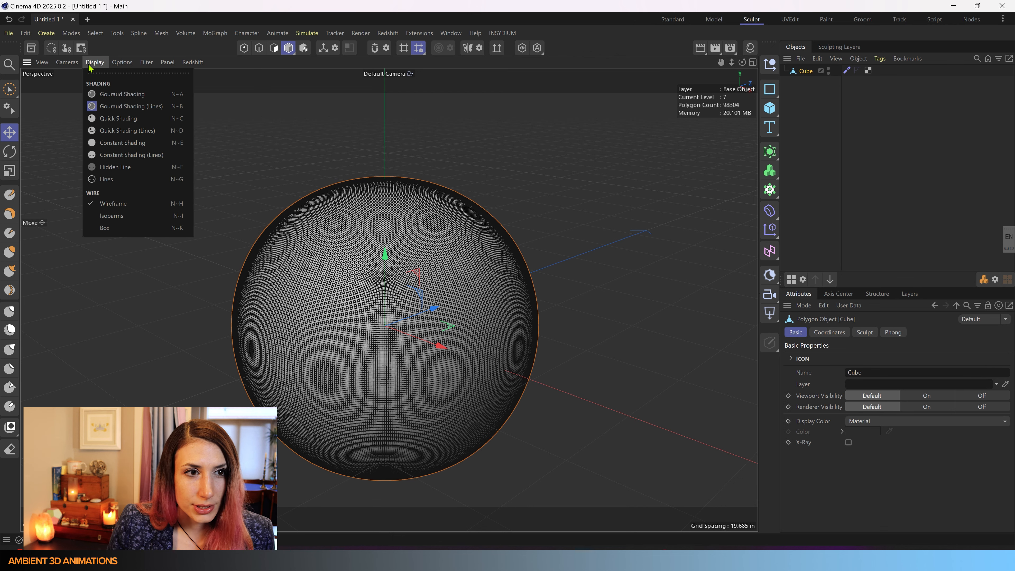
{"action": "left_click", "coordinate": [120, 109]}
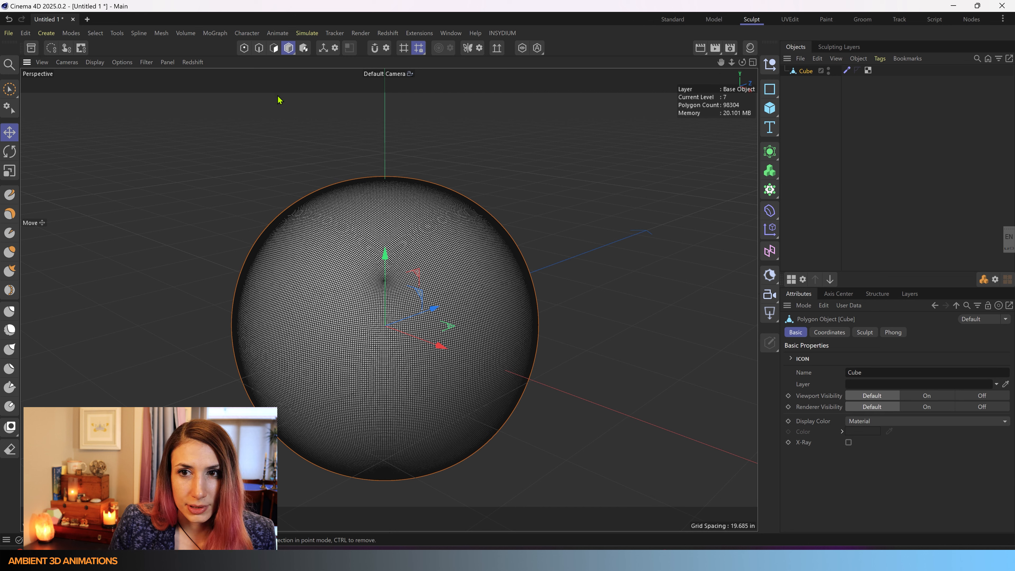
{"action": "left_click", "coordinate": [99, 64]}
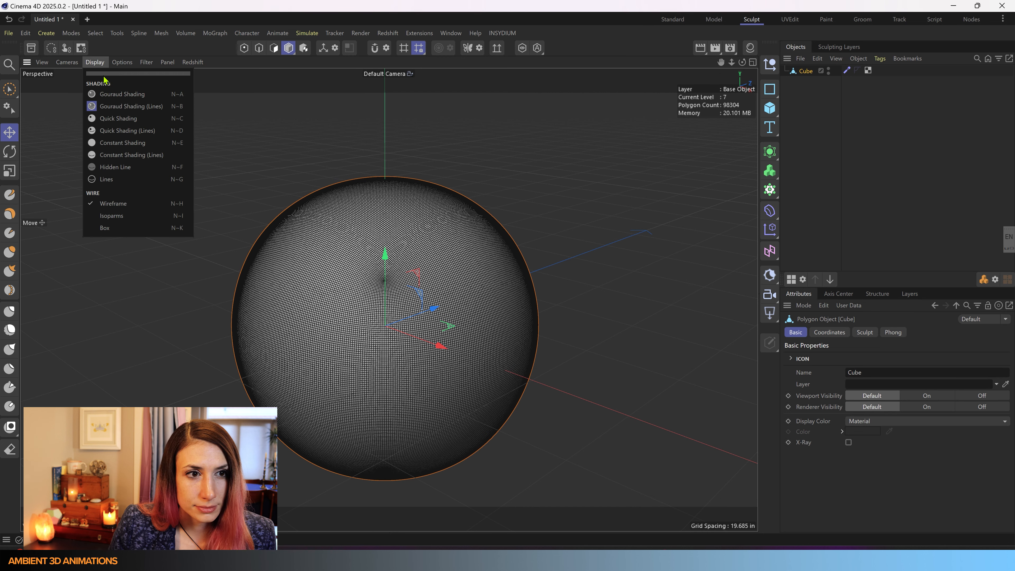
{"action": "left_click", "coordinate": [103, 95]}
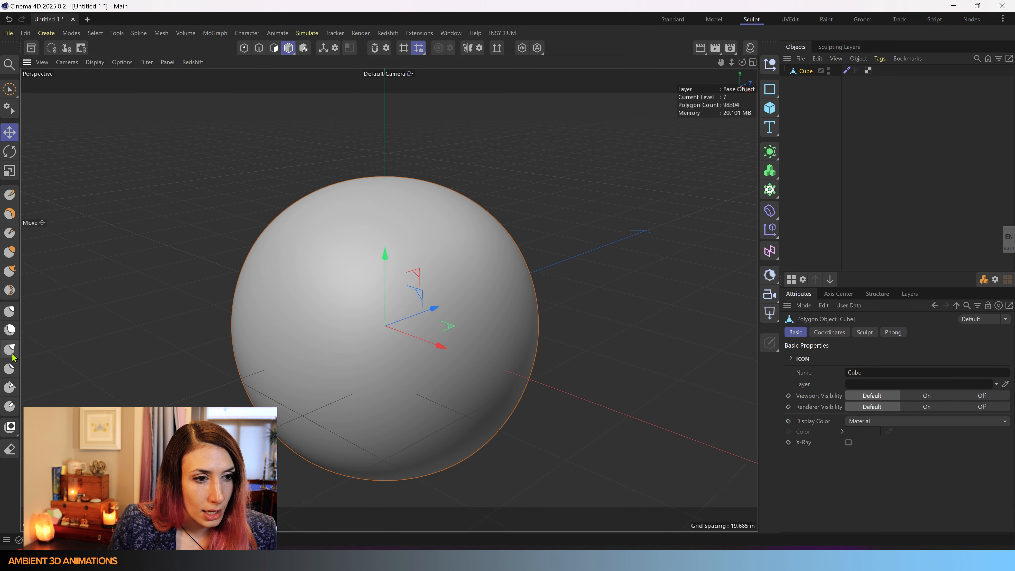
Activate the Repeat sculpting brush and open the Zippers images under Sculpt Brush Presets, tex, in the Asset Browser
{"action": "left_click", "coordinate": [9, 290]}
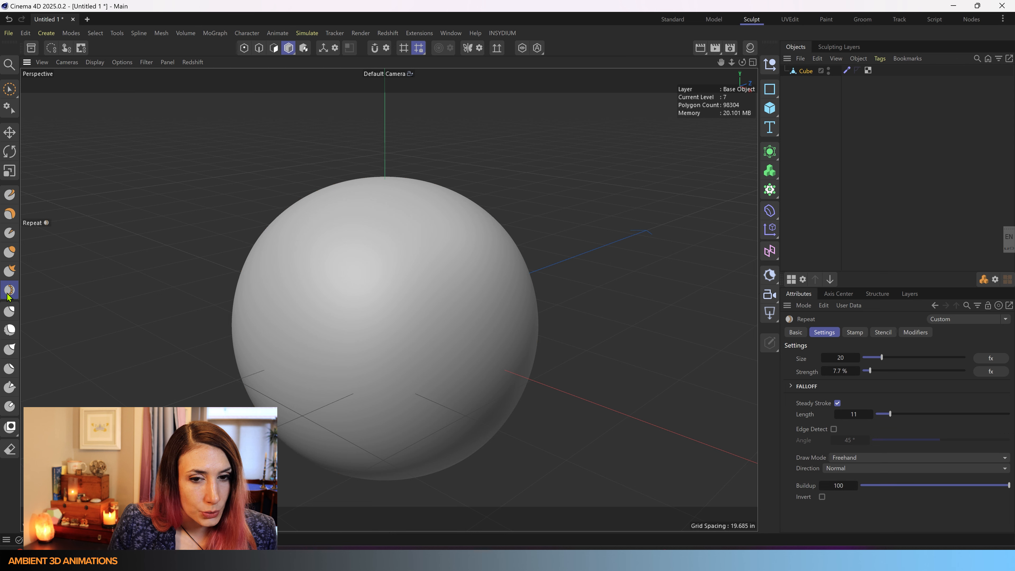
{"action": "left_click", "coordinate": [31, 48]}
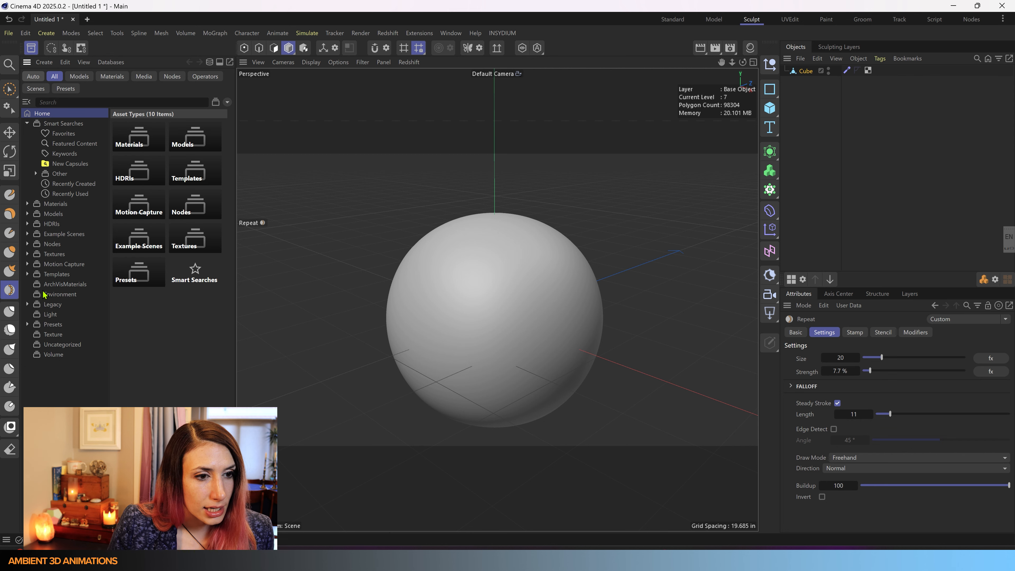
{"action": "left_click", "coordinate": [27, 325]}
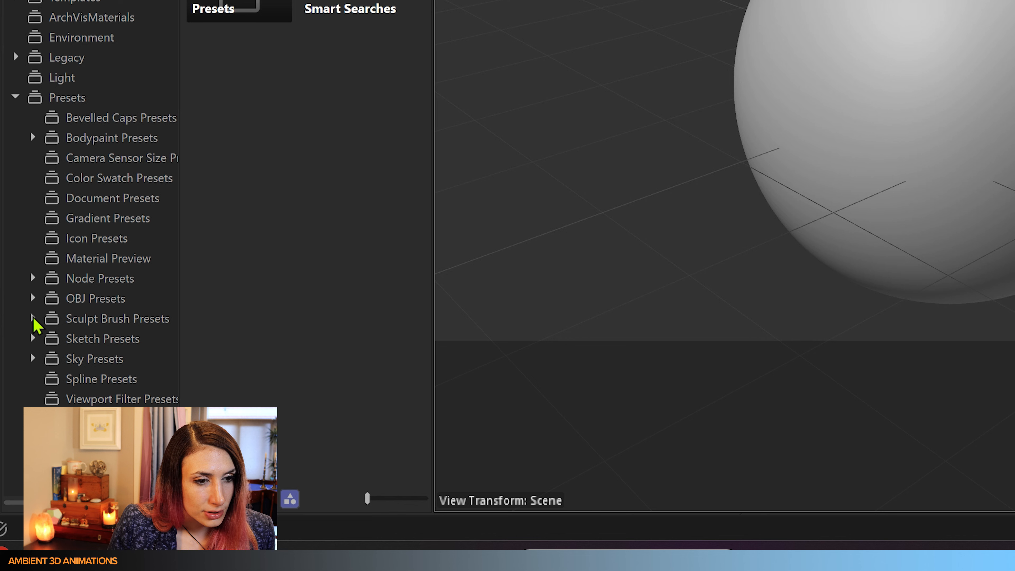
{"action": "left_click", "coordinate": [33, 319]}
{"action": "scroll", "coordinate": [52, 344], "scroll_direction": "down", "scroll_amount": 10}
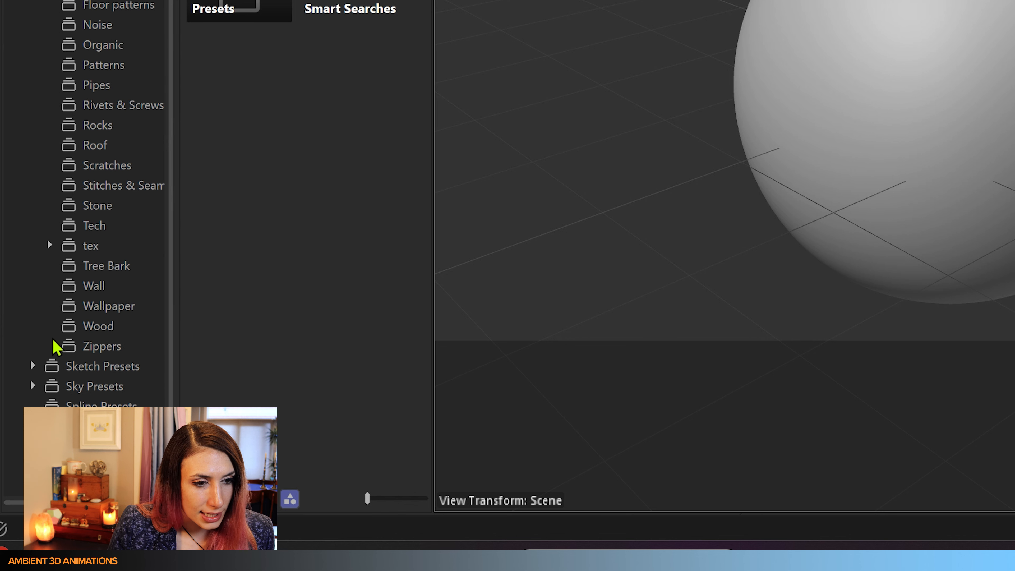
{"action": "left_click", "coordinate": [50, 245]}
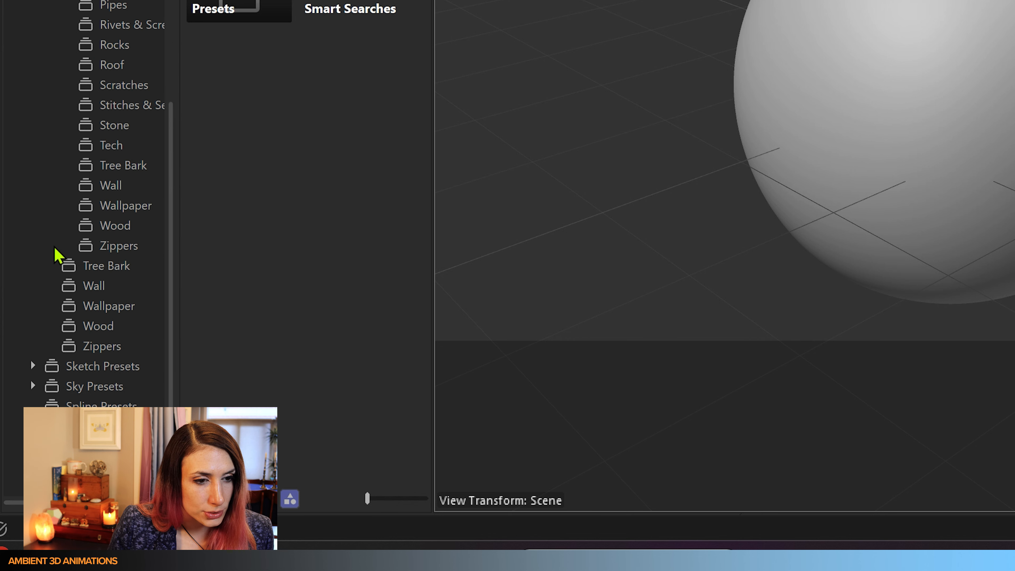
{"action": "left_click", "coordinate": [120, 250]}
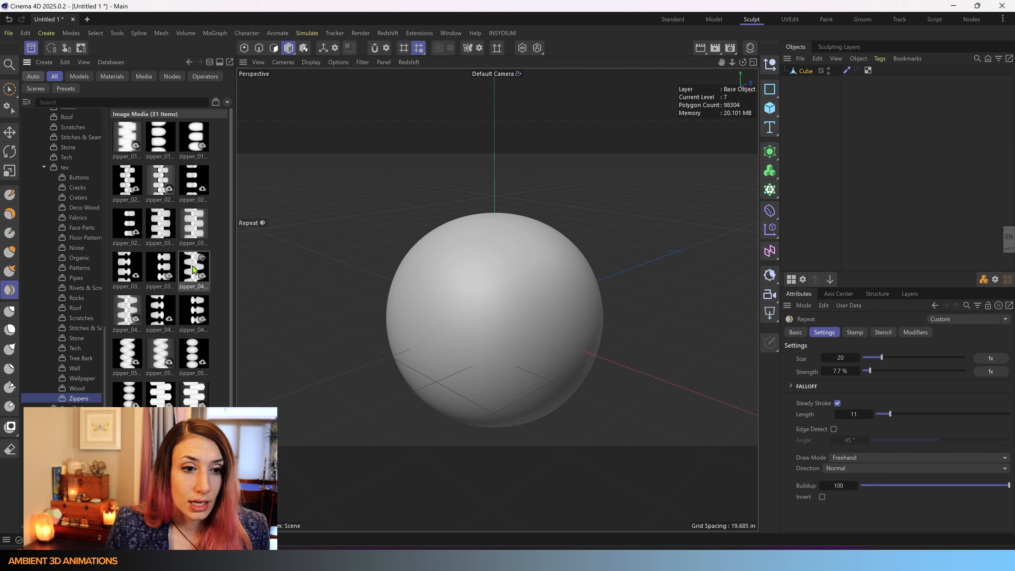
Assign the zipper_03 image with the light grey backing as the Repeat brush's stamp image
{"action": "mouse_move", "coordinate": [192, 223]}
{"action": "left_mouse_down"}
{"action": "mouse_move", "coordinate": [755, 454]}
{"action": "mouse_move", "coordinate": [226, 256]}
{"action": "mouse_move", "coordinate": [208, 228]}
{"action": "left_mouse_up"}
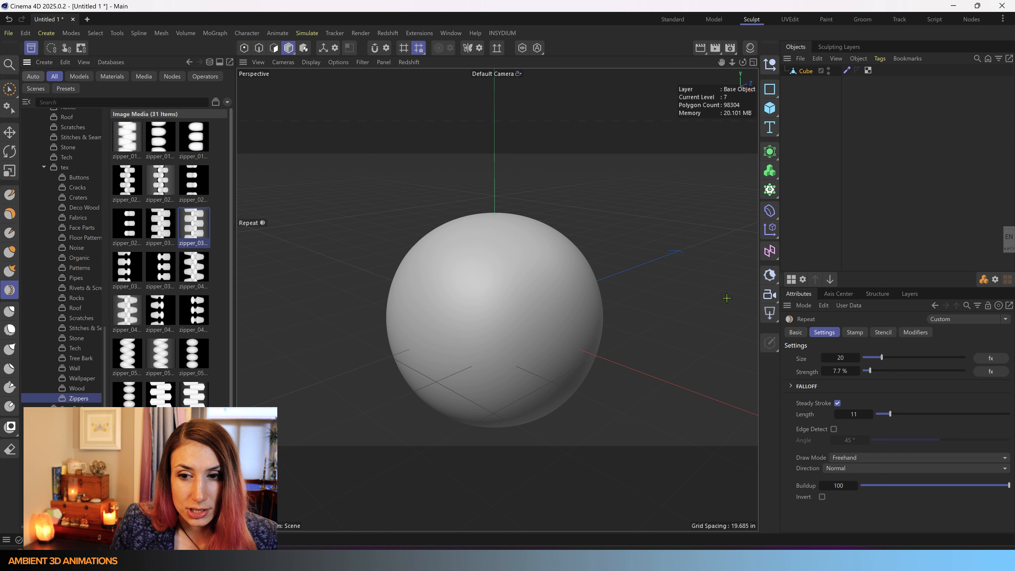
{"action": "left_click", "coordinate": [855, 332]}
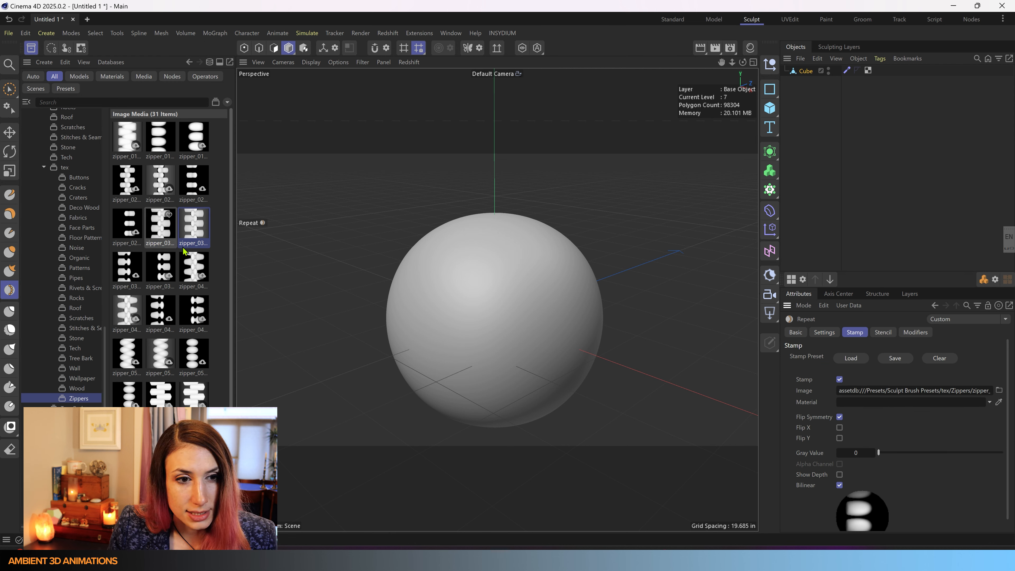
{"action": "left_click_drag", "start_coordinate": [195, 235], "coordinate": [900, 390]}
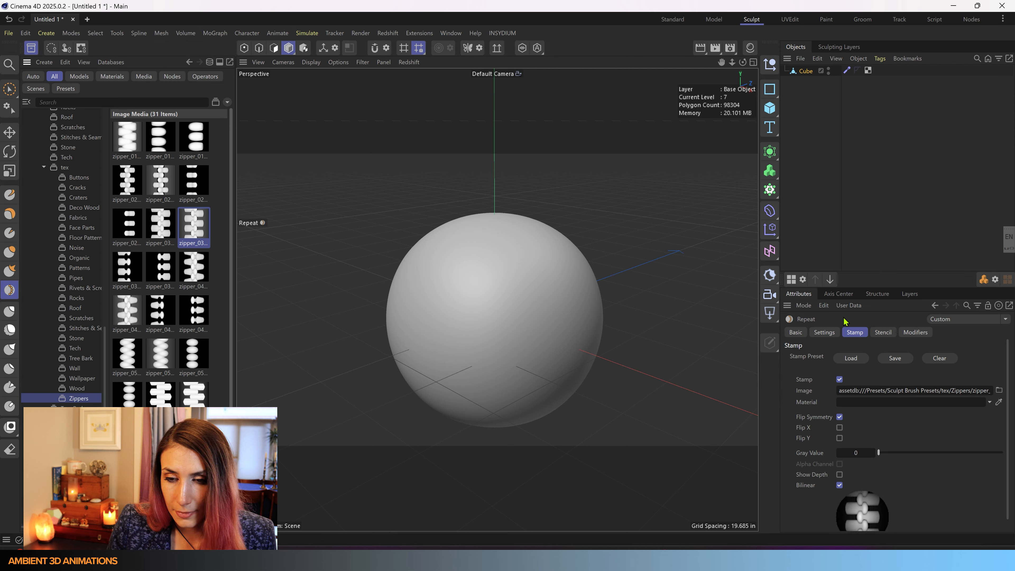
{"action": "scroll", "coordinate": [937, 488], "scroll_direction": "down", "scroll_amount": 1}
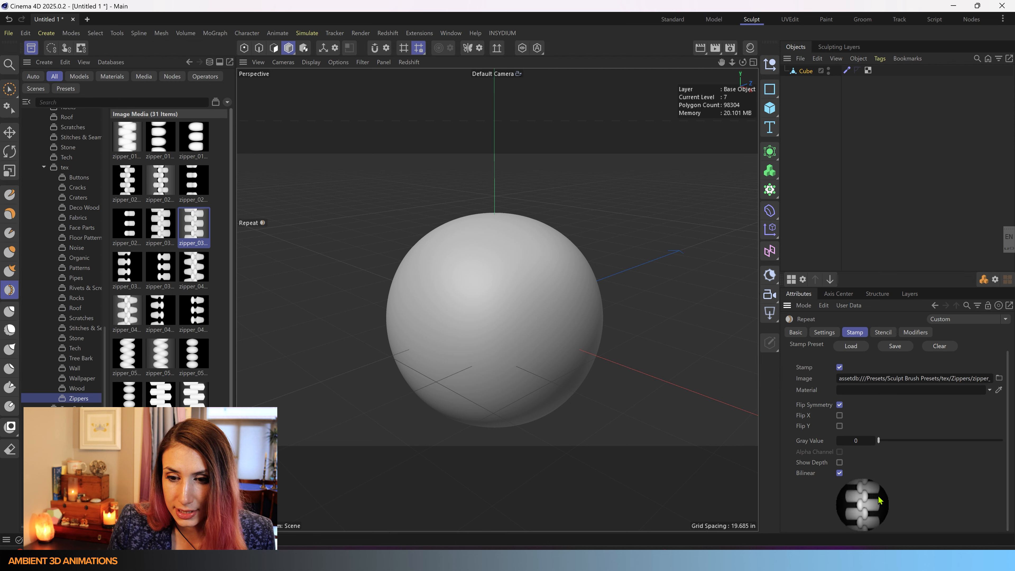
Set the Repeat brush's strength to 100 %
{"action": "left_click", "coordinate": [800, 333]}
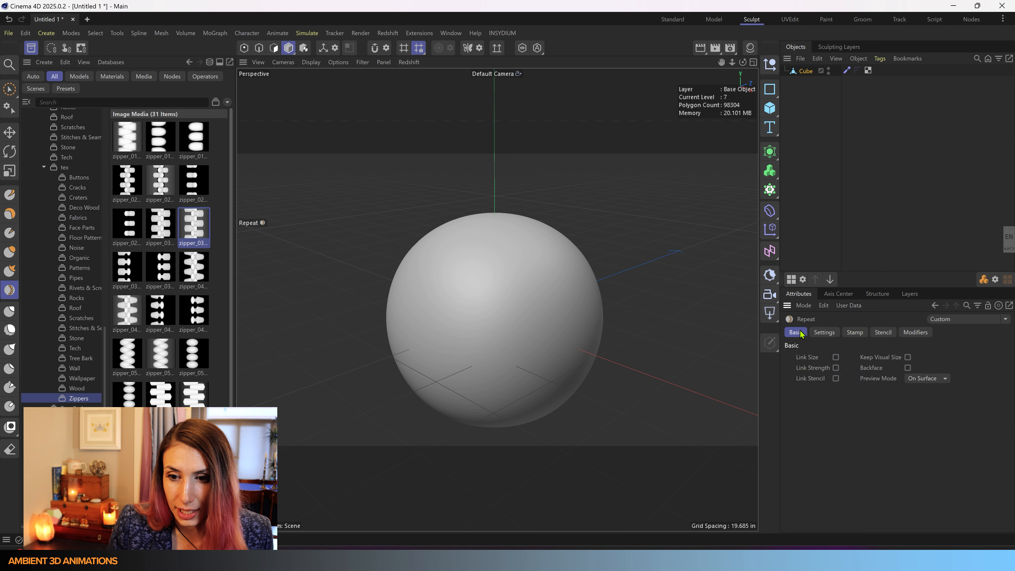
{"action": "left_click", "coordinate": [824, 332]}
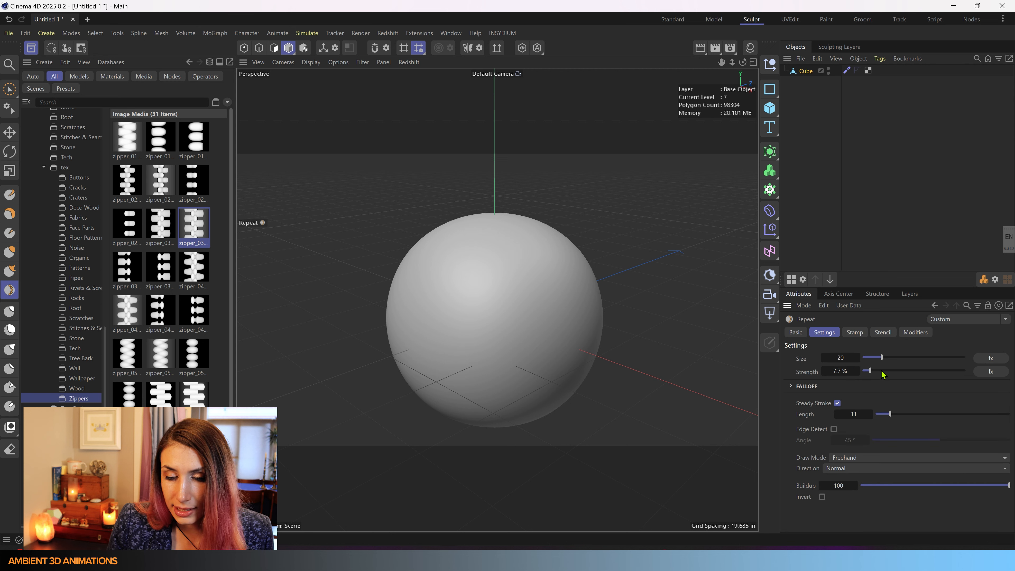
{"action": "left_click_drag", "start_coordinate": [876, 371], "coordinate": [1013, 388]}
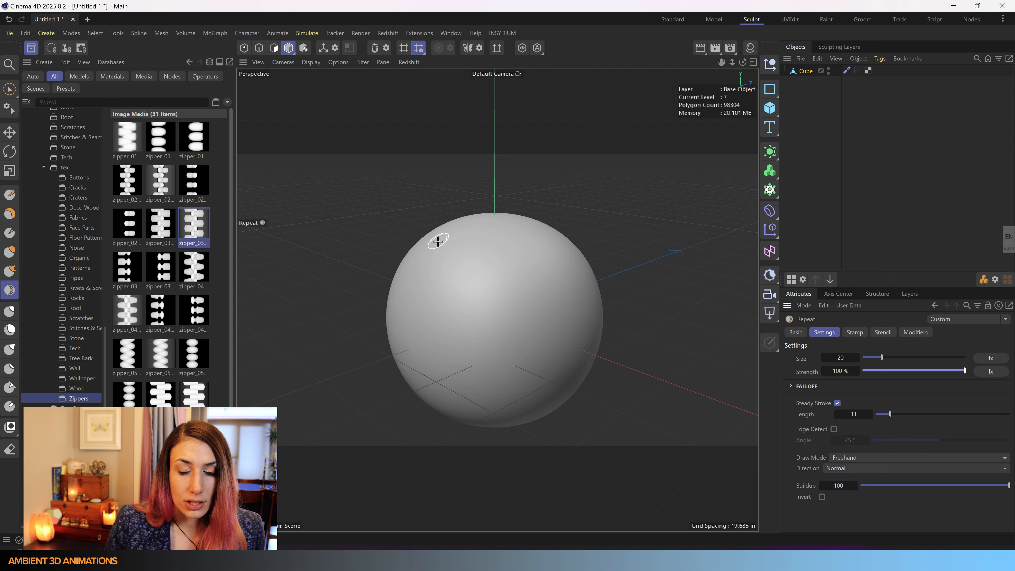
Try a zipper stroke across the front of the sphere and undo it
{"action": "mouse_move", "coordinate": [437, 243]}
{"action": "left_mouse_down"}
{"action": "mouse_move", "coordinate": [509, 288]}
{"action": "mouse_move", "coordinate": [505, 339]}
{"action": "mouse_move", "coordinate": [545, 389]}
{"action": "left_mouse_up"}
{"action": "scroll", "coordinate": [519, 272], "scroll_direction": "up", "scroll_amount": 4}
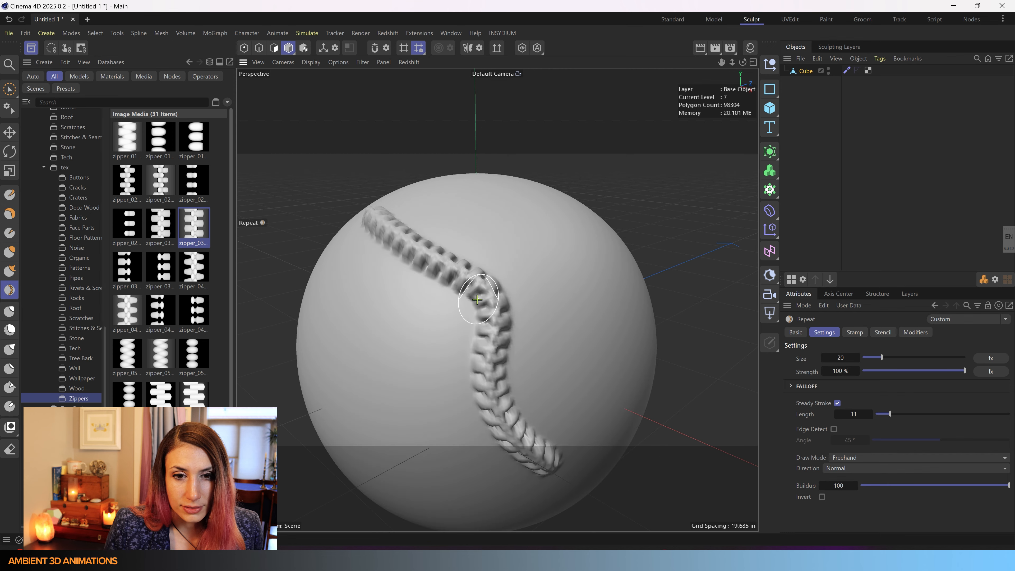
{"action": "key", "text": "ctrl+z"}
Enlarge the Repeat brush to size 31 and test a wider zipper stroke across the sphere, undoing the stroke
{"action": "middle_click_drag", "start_coordinate": [403, 245], "coordinate": [400, 225]}
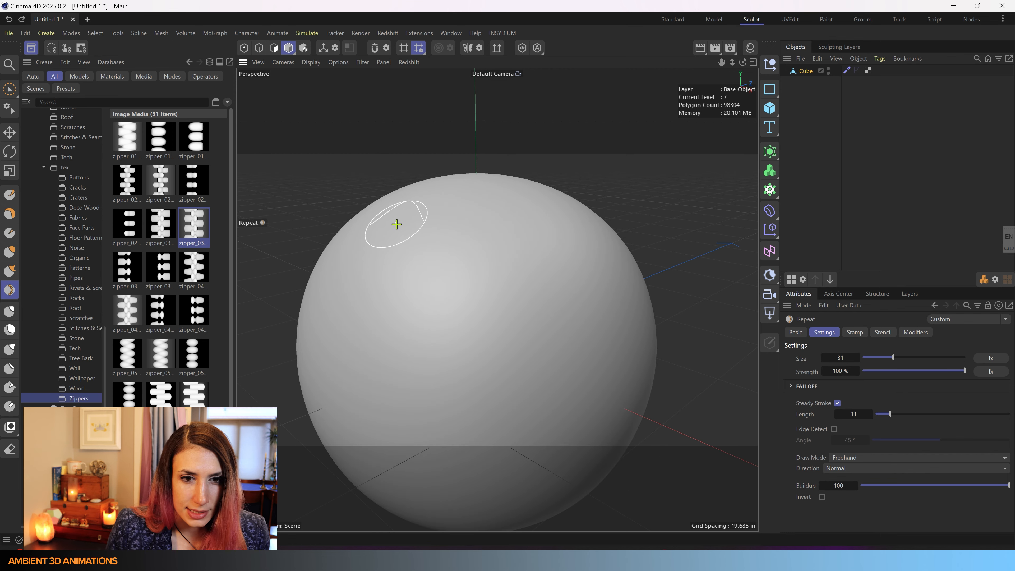
{"action": "mouse_move", "coordinate": [385, 220]}
{"action": "left_mouse_down"}
{"action": "mouse_move", "coordinate": [483, 279]}
{"action": "mouse_move", "coordinate": [498, 376]}
{"action": "mouse_move", "coordinate": [595, 446]}
{"action": "left_mouse_up"}
{"action": "scroll", "coordinate": [421, 286], "scroll_direction": "up", "scroll_amount": 2}
{"action": "mouse_move", "coordinate": [485, 391]}
{"action": "left_mouse_down", "text": "alt"}
{"action": "mouse_move", "coordinate": [480, 327]}
{"action": "mouse_move", "coordinate": [559, 384]}
{"action": "mouse_move", "coordinate": [623, 398]}
{"action": "mouse_move", "coordinate": [555, 370]}
{"action": "mouse_move", "coordinate": [508, 388]}
{"action": "left_mouse_up", "text": "alt"}
{"action": "left_click", "coordinate": [915, 332]}
{"action": "key", "text": "ctrl+z"}
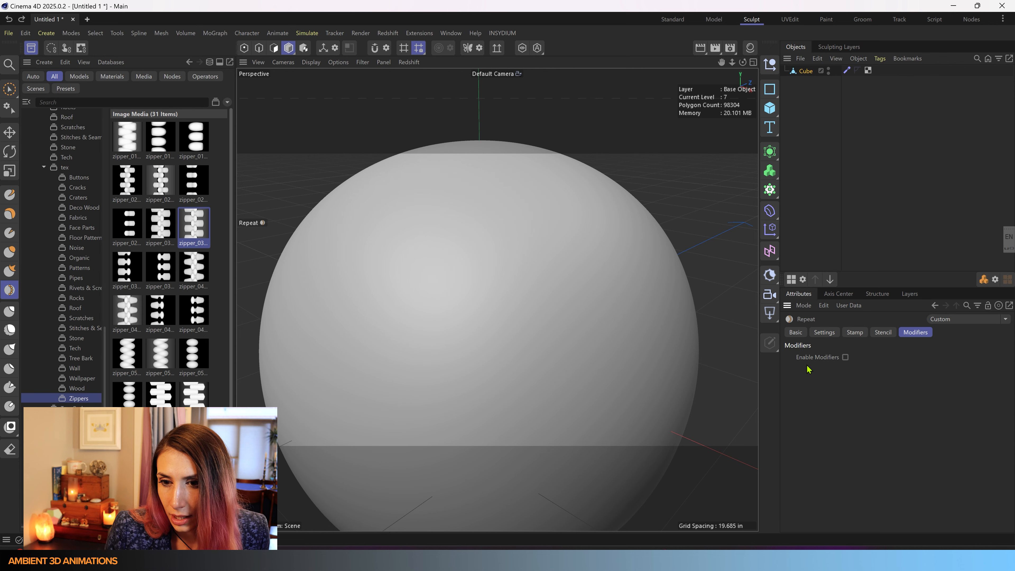
Enable the Repeat brush's Smooth modifier at 54 % strength and test it with a curved zipper stroke across the sphere
{"action": "left_click", "coordinate": [845, 357]}
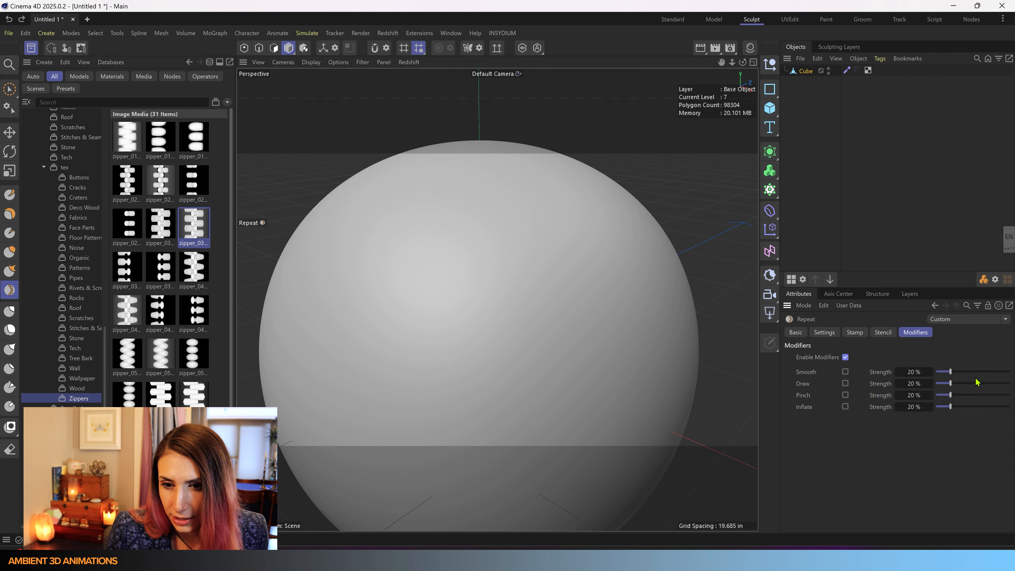
{"action": "left_click_drag", "start_coordinate": [965, 372], "coordinate": [975, 372]}
{"action": "left_click", "coordinate": [845, 371]}
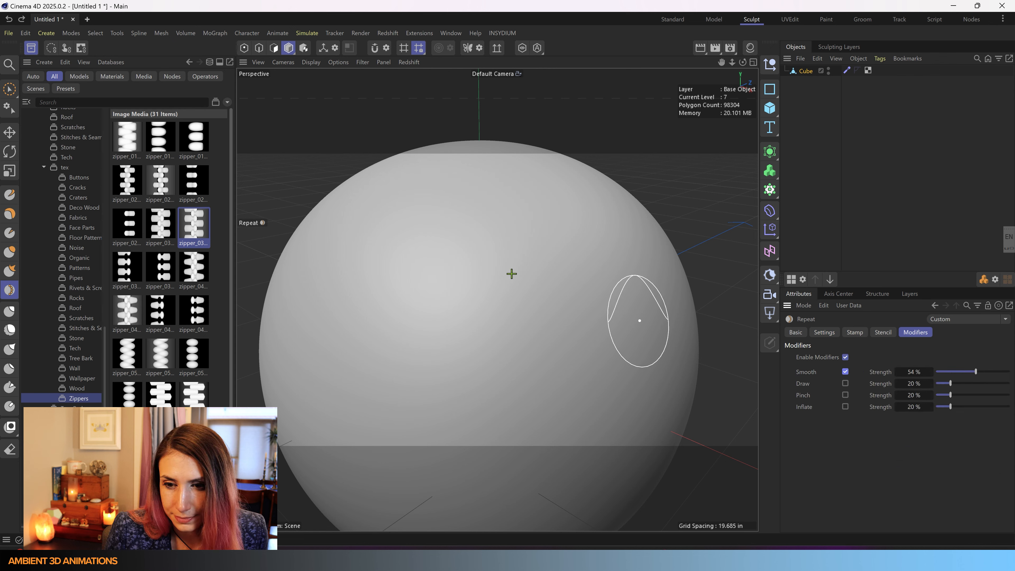
{"action": "mouse_move", "coordinate": [360, 218]}
{"action": "left_mouse_down"}
{"action": "mouse_move", "coordinate": [458, 263]}
{"action": "mouse_move", "coordinate": [457, 351]}
{"action": "mouse_move", "coordinate": [582, 453]}
{"action": "mouse_move", "coordinate": [659, 454]}
{"action": "left_mouse_up"}
{"action": "scroll", "coordinate": [467, 288], "scroll_direction": "down", "scroll_amount": 2}
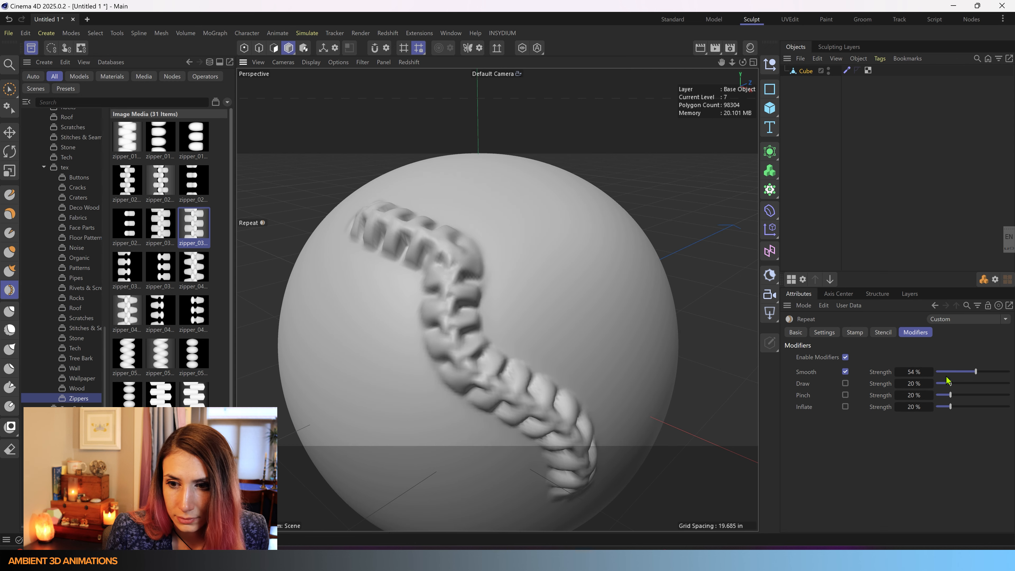
Lower the Smooth modifier's strength to 20 % and replace the test stroke with a new diagonal zipper stroke across the sphere
{"action": "left_click_drag", "start_coordinate": [975, 372], "coordinate": [950, 375]}
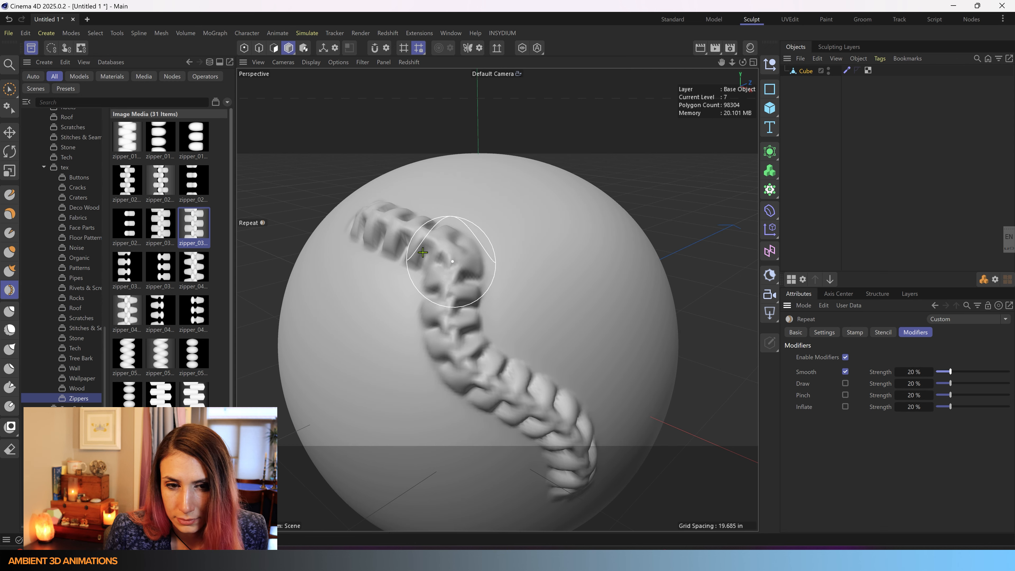
{"action": "key", "text": "ctrl+z"}
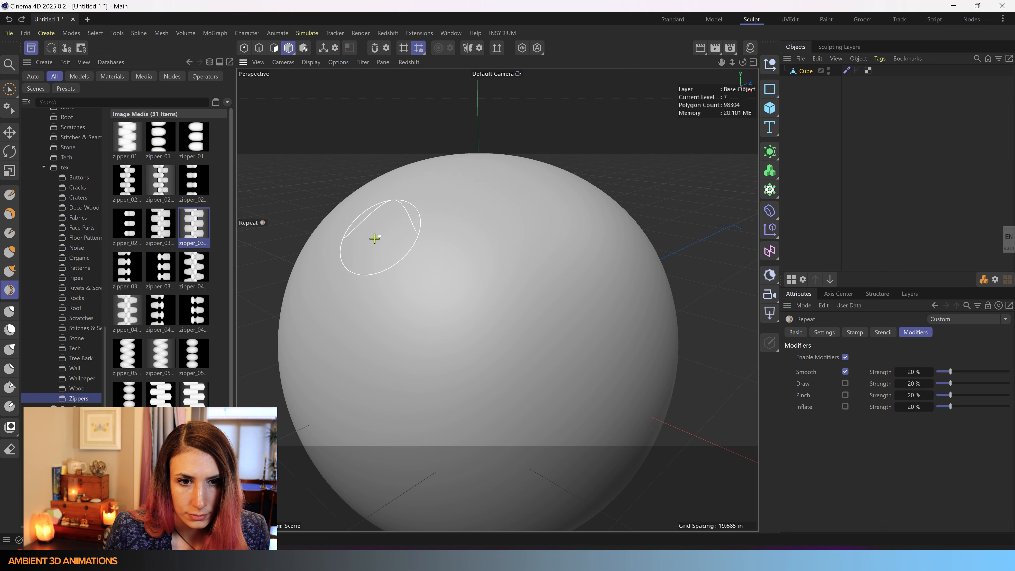
{"action": "mouse_move", "coordinate": [378, 220]}
{"action": "left_mouse_down"}
{"action": "mouse_move", "coordinate": [494, 290]}
{"action": "mouse_move", "coordinate": [550, 394]}
{"action": "mouse_move", "coordinate": [635, 439]}
{"action": "left_mouse_up"}
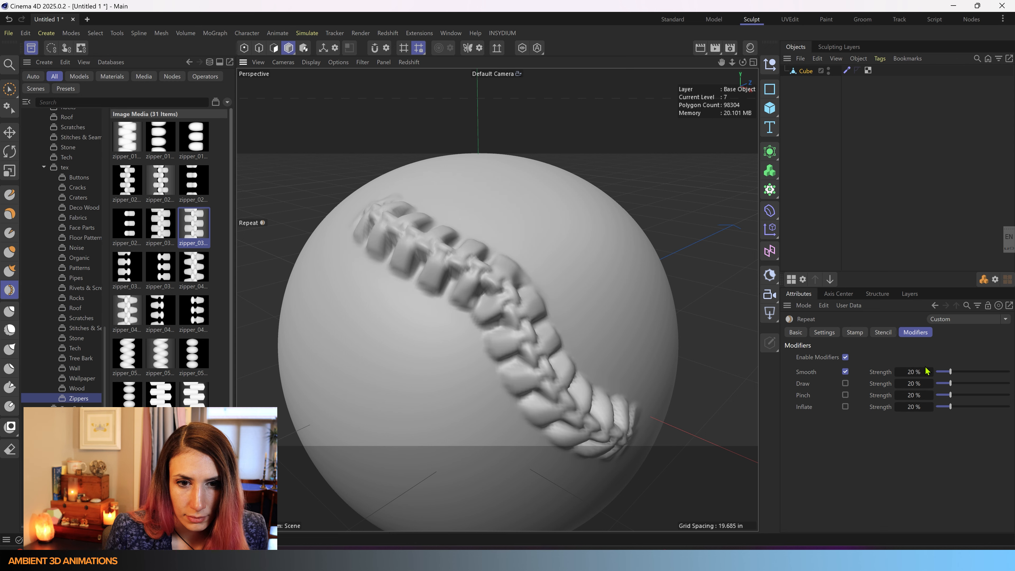
{"action": "scroll", "coordinate": [624, 431], "scroll_direction": "up", "scroll_amount": 3}
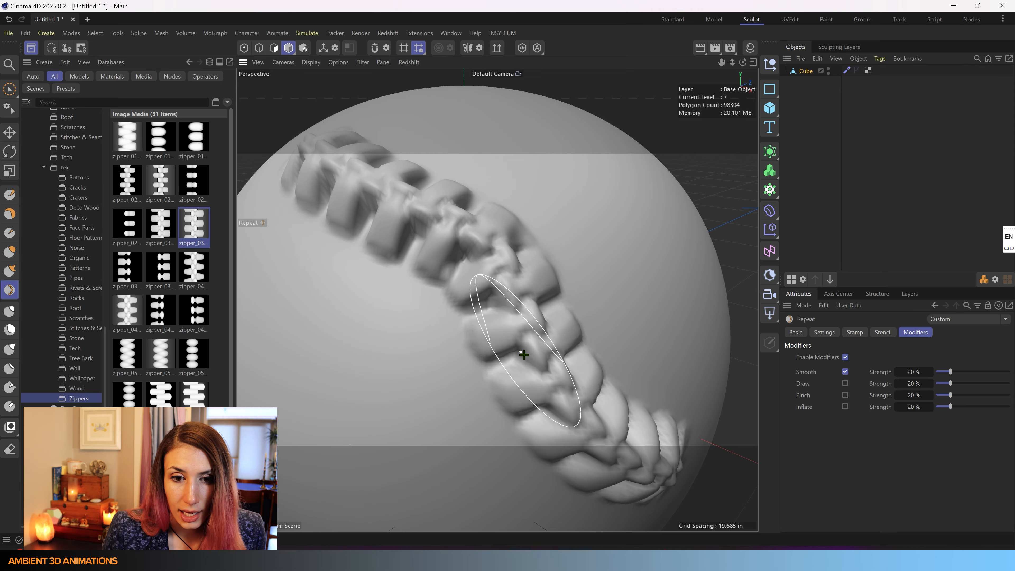
{"action": "scroll", "coordinate": [521, 340], "scroll_direction": "down", "scroll_amount": 5}
{"action": "left_click_drag", "start_coordinate": [532, 351], "coordinate": [500, 296], "text": "alt"}
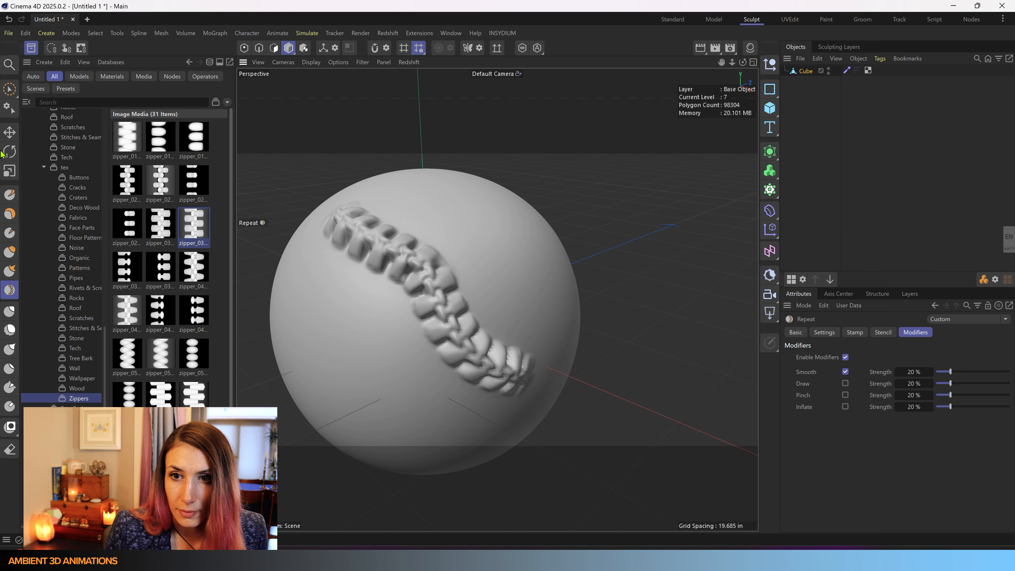
Switch to the Amplify brush and enlarge its size to 86
{"action": "left_click", "coordinate": [10, 270]}
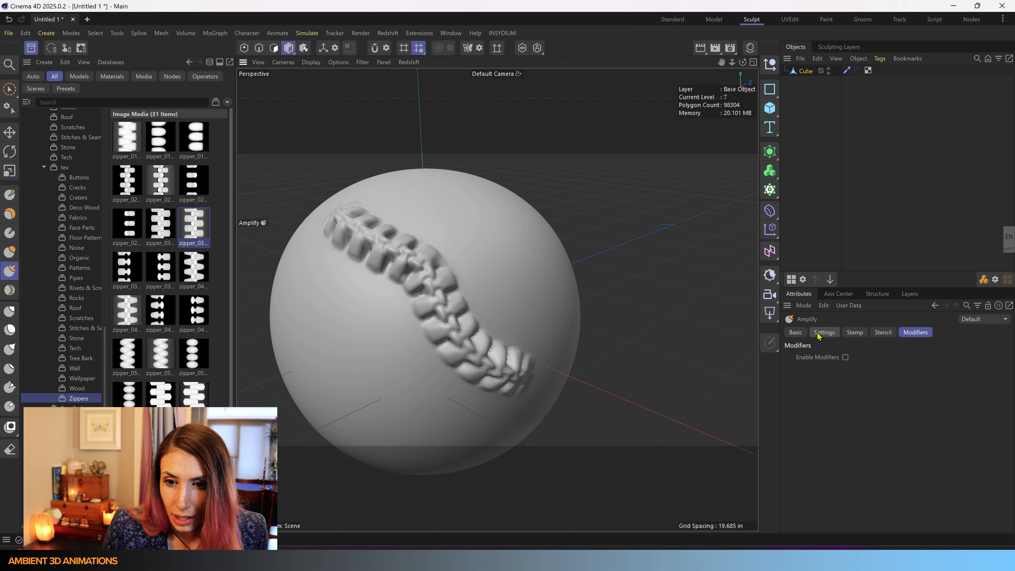
{"action": "left_click", "coordinate": [803, 333]}
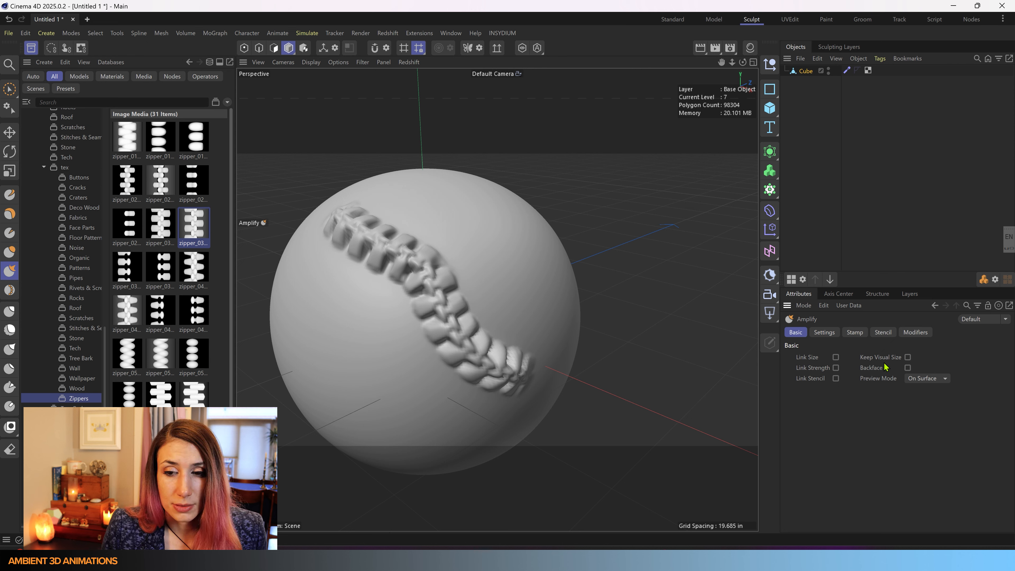
{"action": "left_click", "coordinate": [825, 333]}
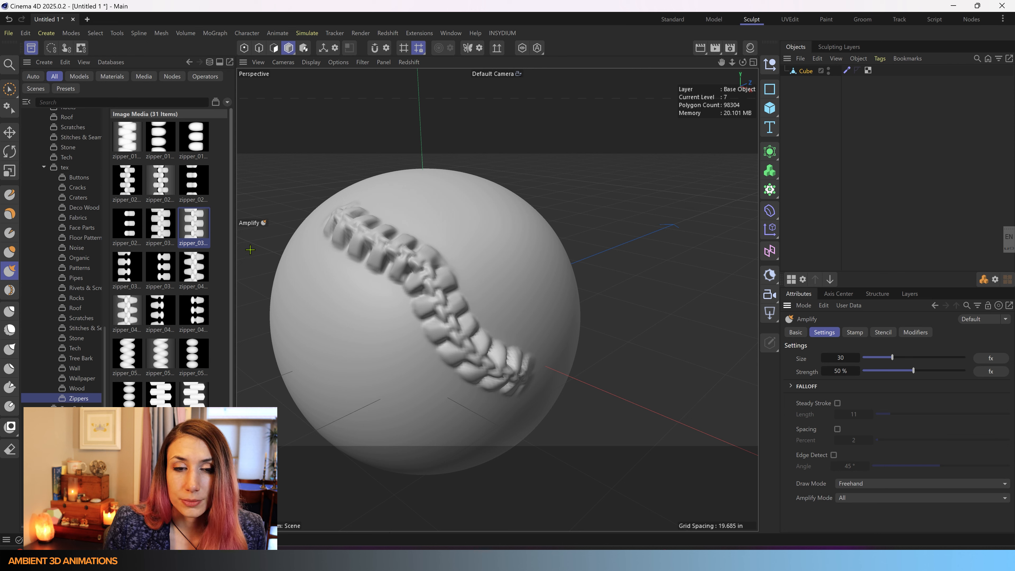
{"action": "middle_click_drag", "start_coordinate": [394, 292], "coordinate": [431, 292]}
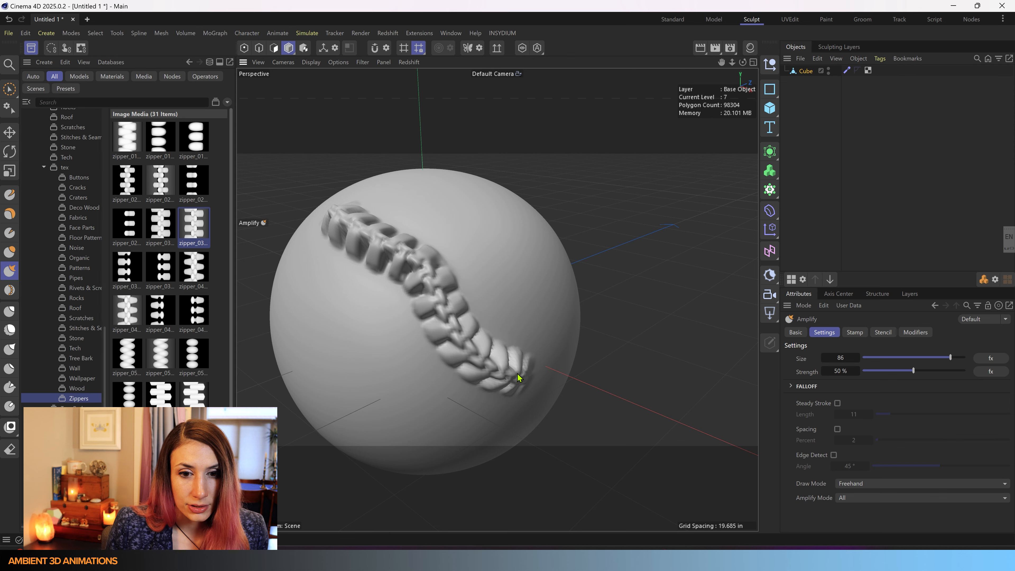
Amplify the zipper's relief with strokes at both of its ends, and undo the last stroke
{"action": "mouse_move", "coordinate": [517, 373]}
{"action": "left_mouse_down"}
{"action": "mouse_move", "coordinate": [494, 369]}
{"action": "mouse_move", "coordinate": [471, 343]}
{"action": "left_mouse_up"}
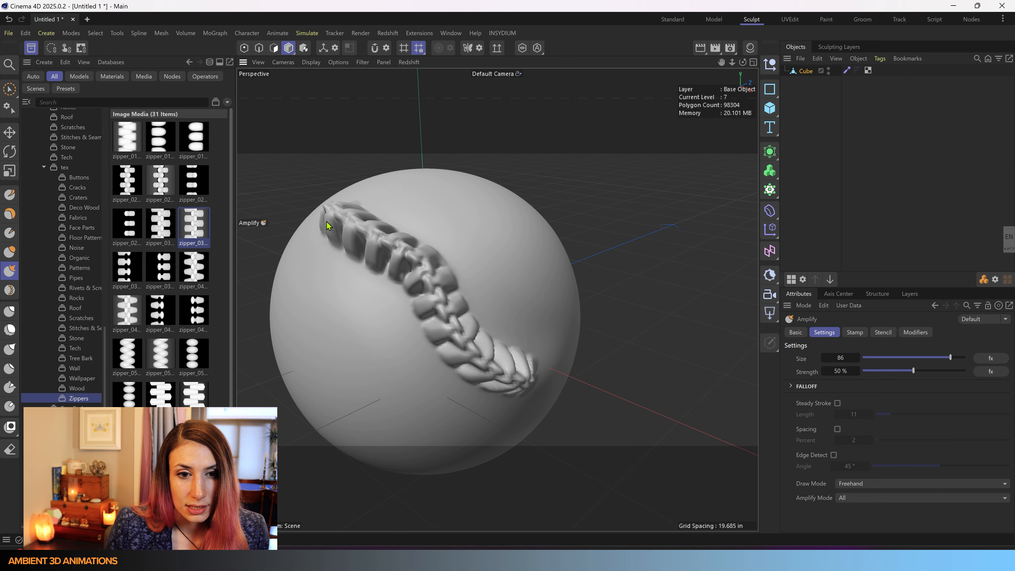
{"action": "mouse_move", "coordinate": [327, 221]}
{"action": "left_mouse_down"}
{"action": "mouse_move", "coordinate": [432, 367]}
{"action": "mouse_move", "coordinate": [550, 373]}
{"action": "mouse_move", "coordinate": [382, 208]}
{"action": "left_mouse_up"}
{"action": "scroll", "coordinate": [373, 188], "scroll_direction": "up", "scroll_amount": 6}
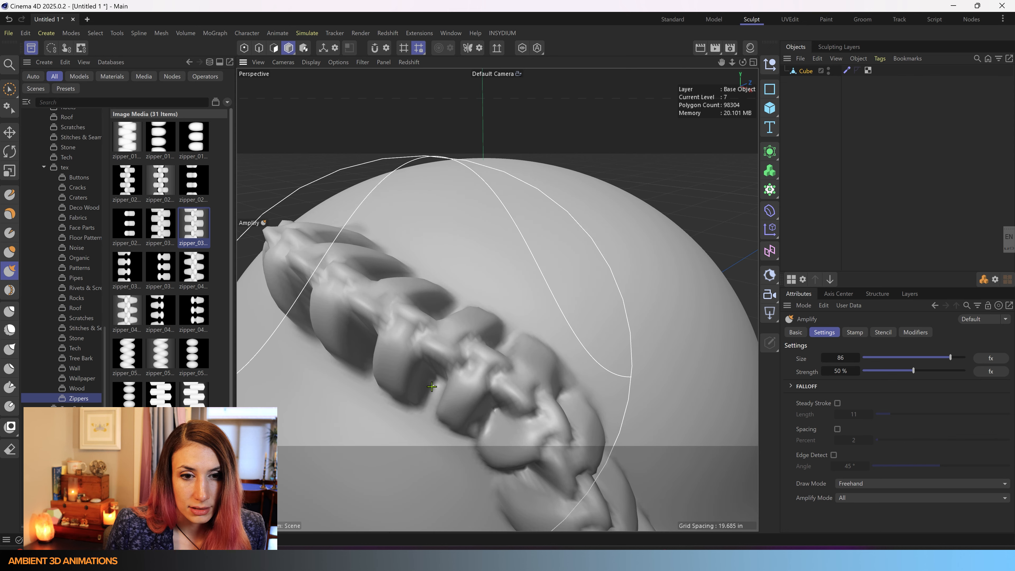
{"action": "left_click_drag", "start_coordinate": [432, 387], "coordinate": [526, 341], "text": "alt"}
{"action": "scroll", "coordinate": [502, 359], "scroll_direction": "down", "scroll_amount": 4}
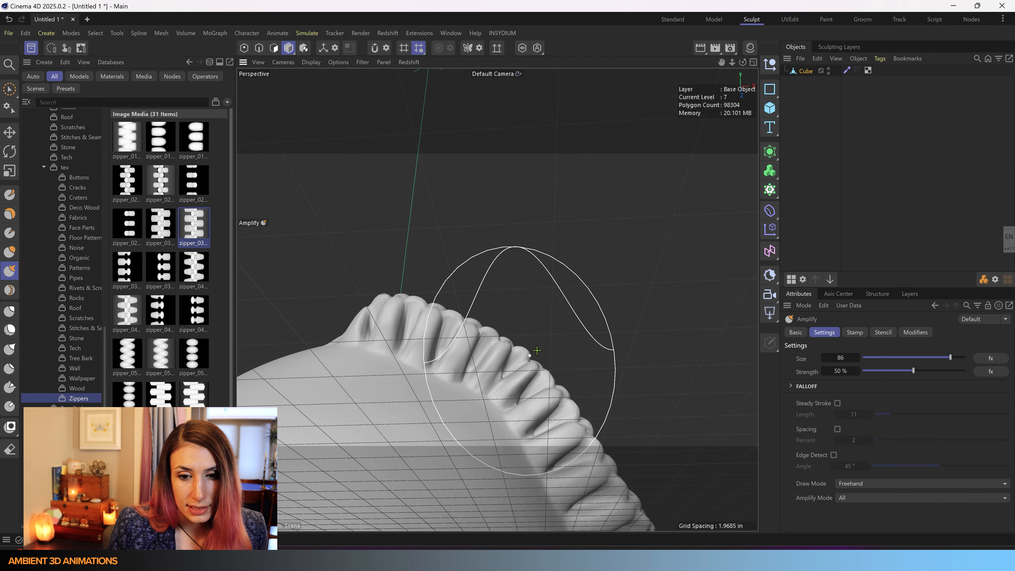
{"action": "middle_click_drag", "start_coordinate": [607, 325], "coordinate": [596, 232], "text": "alt"}
{"action": "key", "text": "ctrl+z"}
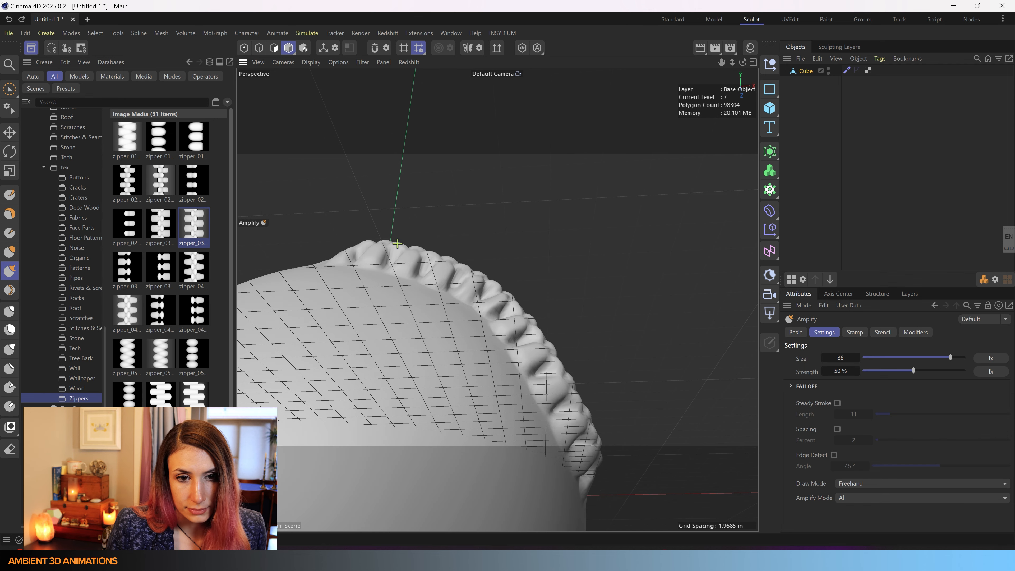
Try an Amplify stroke along the whole zipper and undo it
{"action": "mouse_move", "coordinate": [381, 265]}
{"action": "left_mouse_down"}
{"action": "mouse_move", "coordinate": [494, 340]}
{"action": "mouse_move", "coordinate": [619, 496]}
{"action": "left_mouse_up"}
{"action": "key", "text": "ctrl+z"}
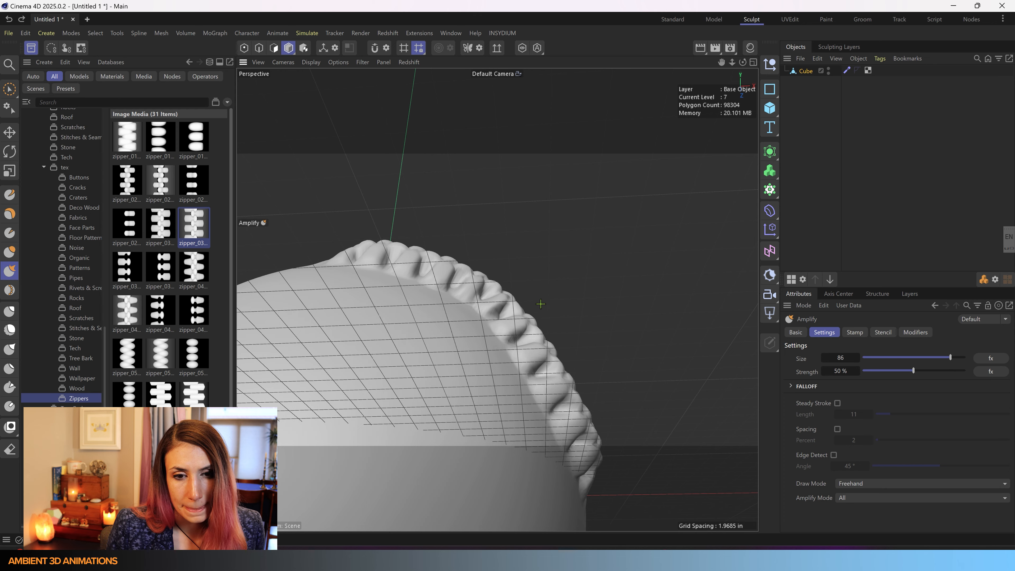
{"action": "left_click_drag", "start_coordinate": [540, 304], "coordinate": [485, 389], "text": "alt"}
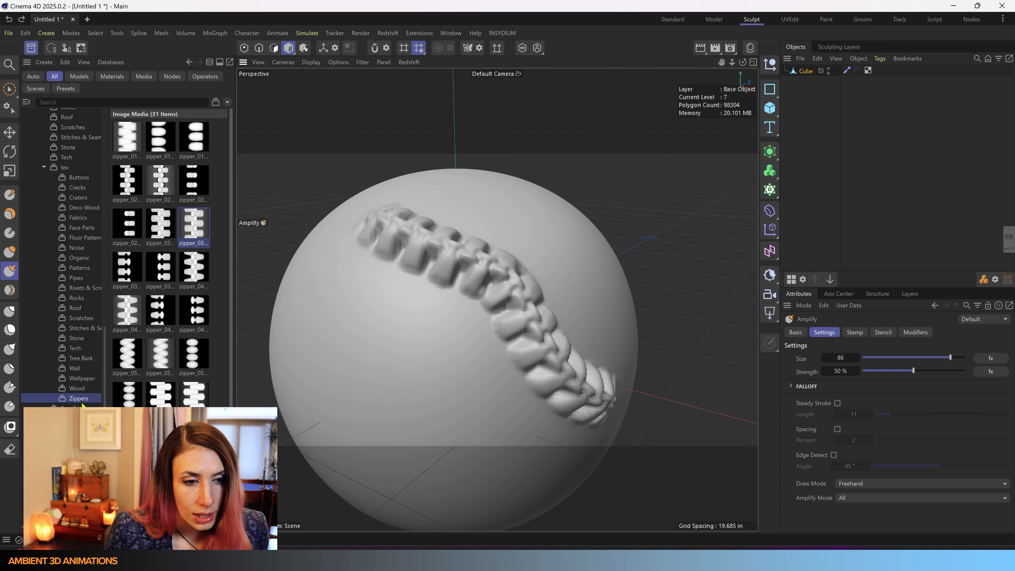
Set the Repeat brush's stamp gray value to 0.5 and sculpt a second zipper across the sphere below the first one
{"action": "left_click", "coordinate": [9, 290]}
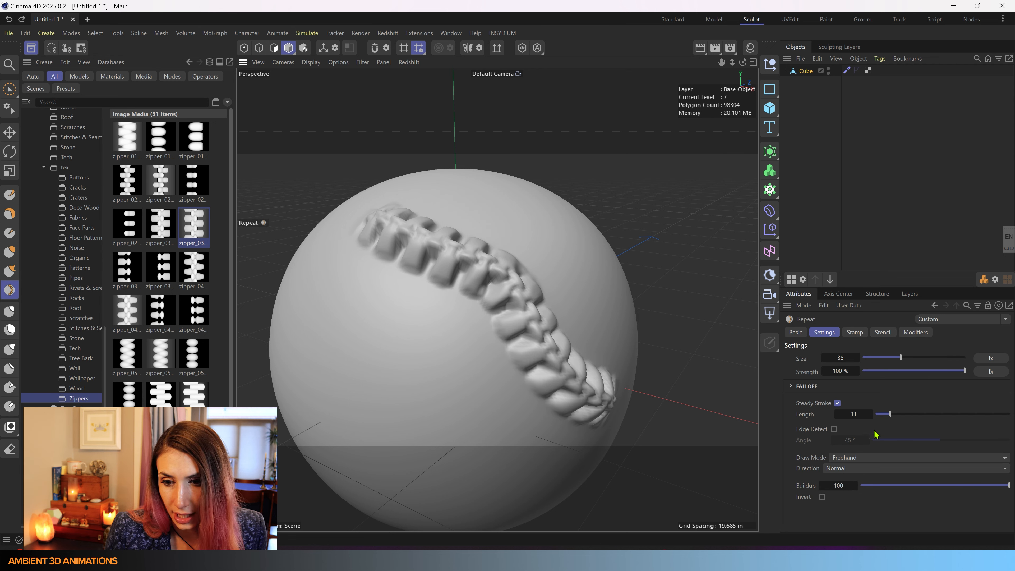
{"action": "left_click", "coordinate": [855, 332]}
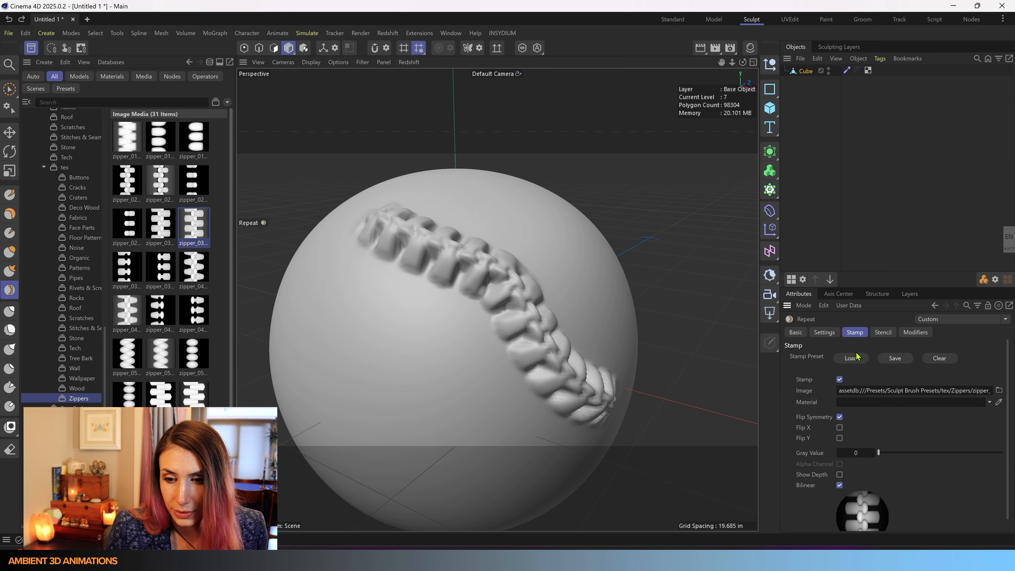
{"action": "left_click_drag", "start_coordinate": [879, 452], "coordinate": [940, 452]}
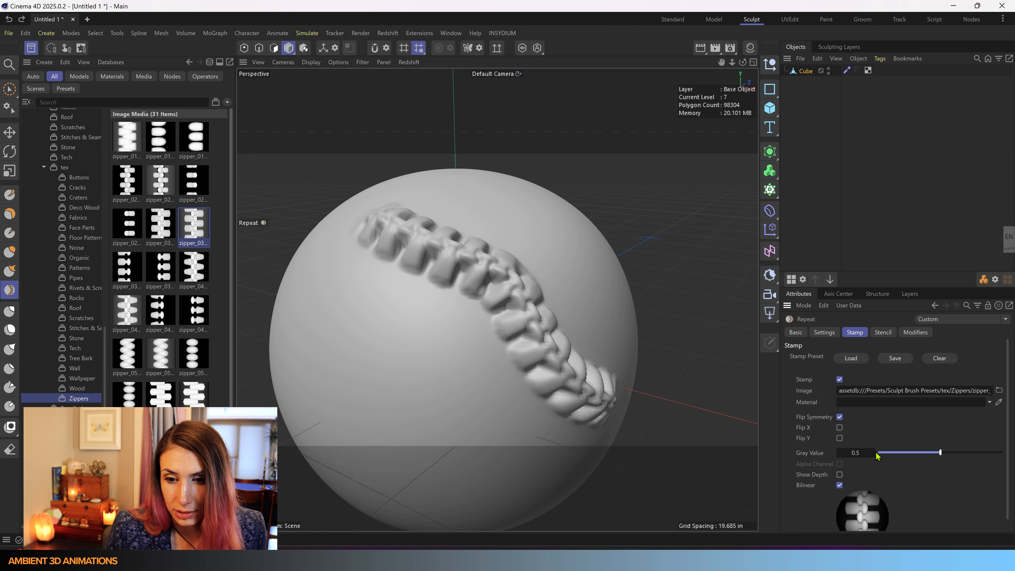
{"action": "left_click_drag", "start_coordinate": [607, 374], "coordinate": [626, 239], "text": "alt"}
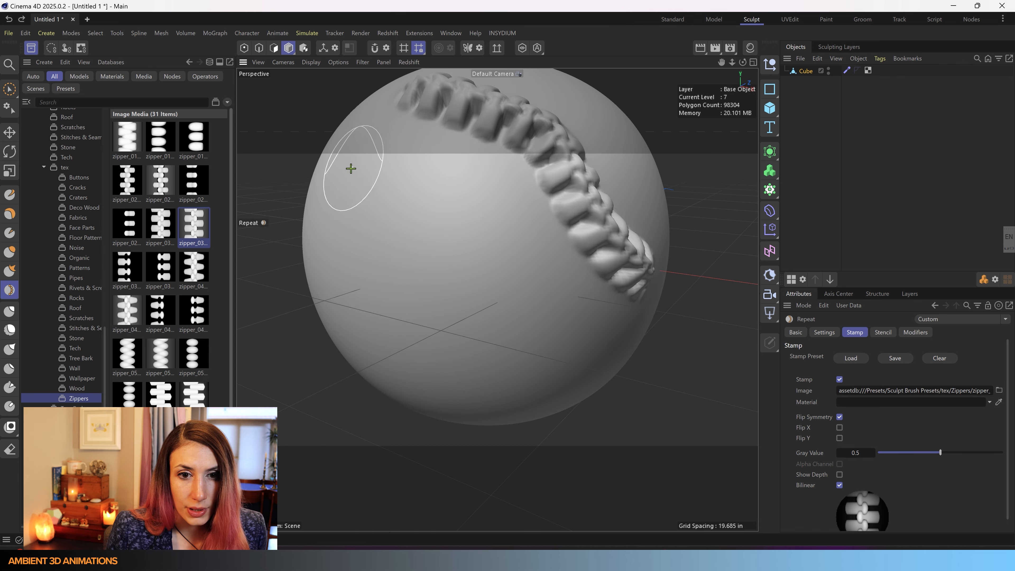
{"action": "mouse_move", "coordinate": [351, 169]}
{"action": "left_mouse_down"}
{"action": "mouse_move", "coordinate": [397, 195]}
{"action": "mouse_move", "coordinate": [445, 293]}
{"action": "mouse_move", "coordinate": [480, 335]}
{"action": "mouse_move", "coordinate": [602, 370]}
{"action": "left_mouse_up"}
{"action": "scroll", "coordinate": [431, 273], "scroll_direction": "up", "scroll_amount": 1}
{"action": "left_click_drag", "start_coordinate": [432, 273], "coordinate": [459, 201], "text": "alt"}
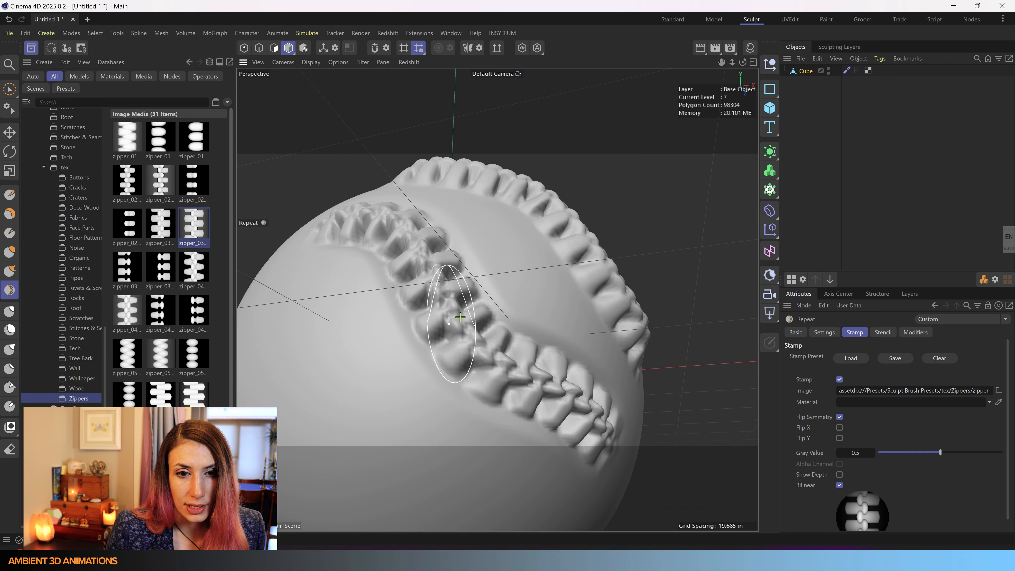
{"action": "middle_click_drag", "start_coordinate": [488, 237], "coordinate": [495, 300], "text": "alt"}
{"action": "left_click_drag", "start_coordinate": [410, 341], "coordinate": [430, 383], "text": "alt"}
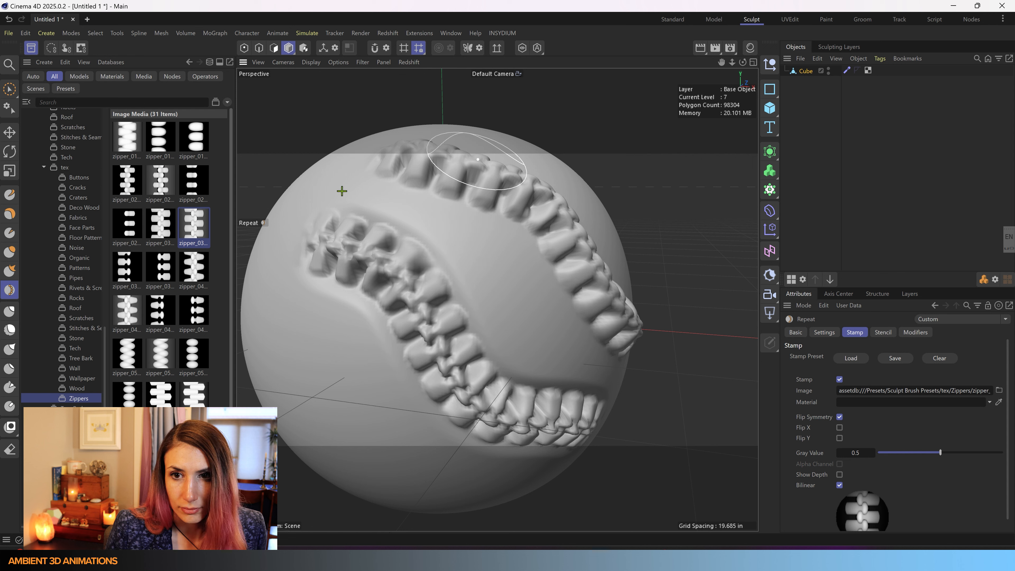
Exaggerate the second zipper's relief with repeated Amplify brush strokes along its teeth
{"action": "left_click", "coordinate": [9, 271]}
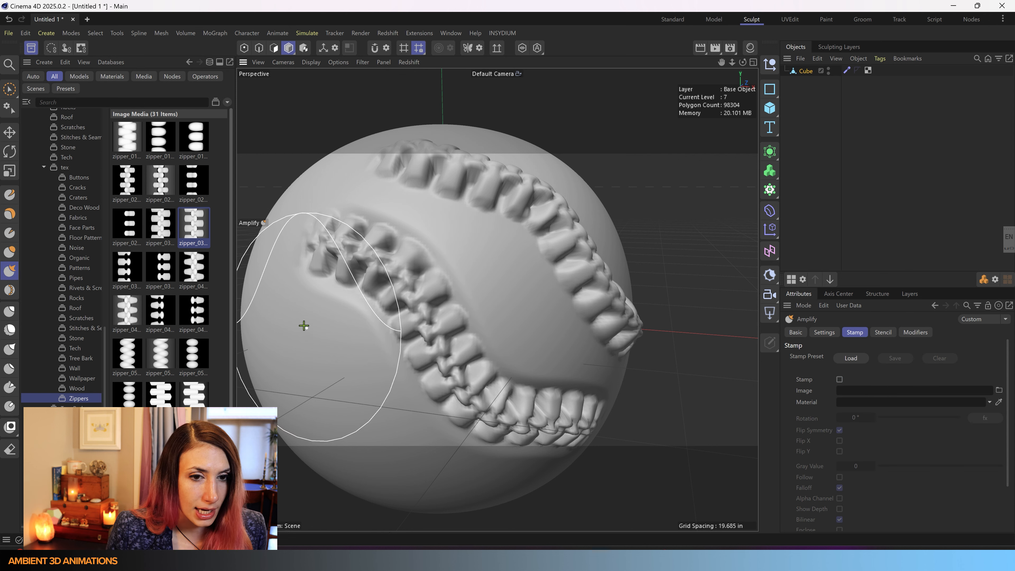
{"action": "left_click_drag", "start_coordinate": [321, 263], "coordinate": [388, 296]}
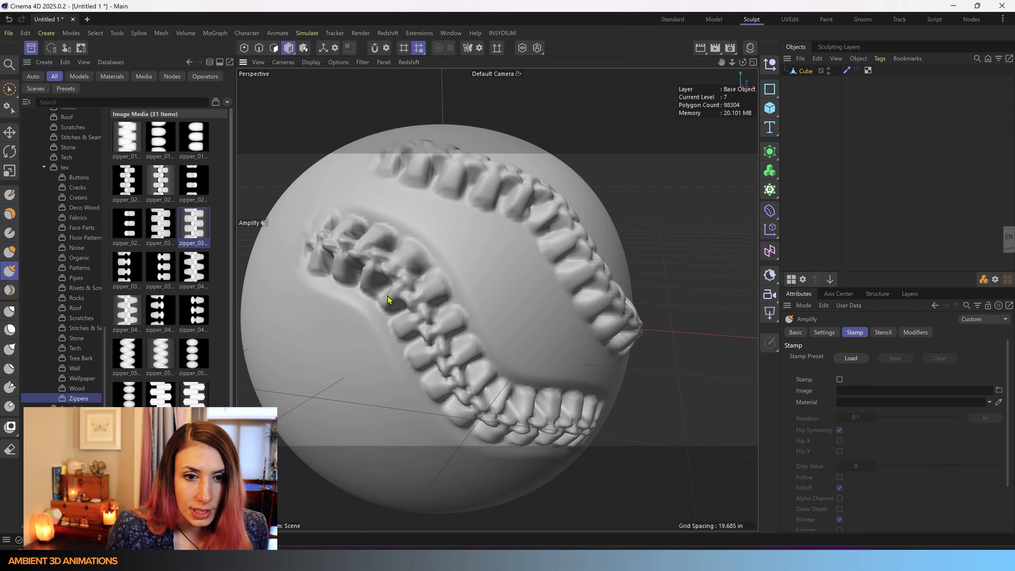
{"action": "mouse_move", "coordinate": [409, 339]}
{"action": "left_mouse_down"}
{"action": "mouse_move", "coordinate": [442, 395]}
{"action": "mouse_move", "coordinate": [569, 419]}
{"action": "mouse_move", "coordinate": [612, 415]}
{"action": "mouse_move", "coordinate": [496, 380]}
{"action": "mouse_move", "coordinate": [391, 245]}
{"action": "mouse_move", "coordinate": [319, 236]}
{"action": "mouse_move", "coordinate": [404, 330]}
{"action": "mouse_move", "coordinate": [389, 279]}
{"action": "left_mouse_up"}
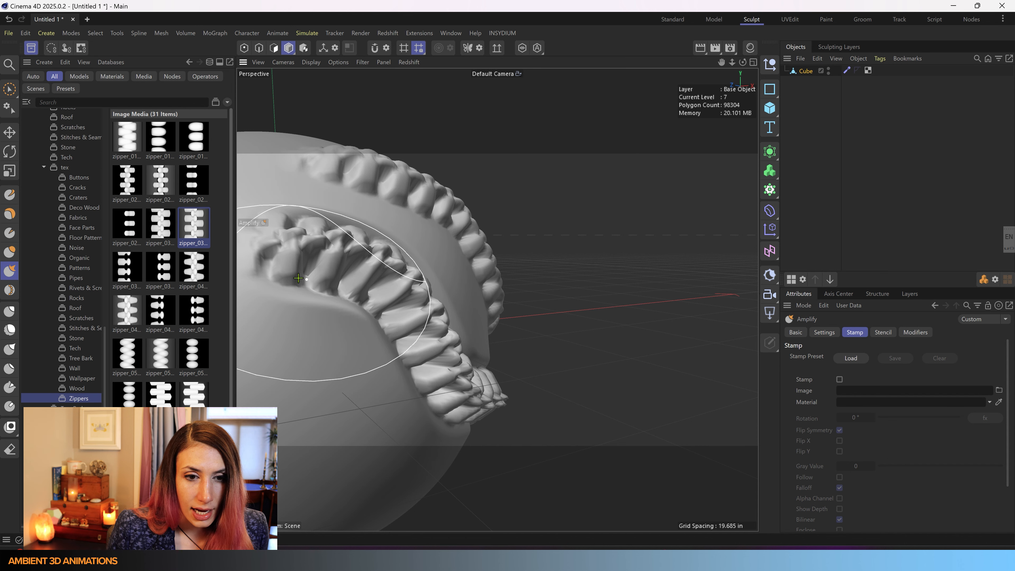
{"action": "mouse_move", "coordinate": [307, 308]}
{"action": "left_mouse_down"}
{"action": "mouse_move", "coordinate": [365, 324]}
{"action": "mouse_move", "coordinate": [285, 275]}
{"action": "mouse_move", "coordinate": [355, 302]}
{"action": "mouse_move", "coordinate": [282, 279]}
{"action": "mouse_move", "coordinate": [486, 319]}
{"action": "mouse_move", "coordinate": [441, 314]}
{"action": "left_mouse_up"}
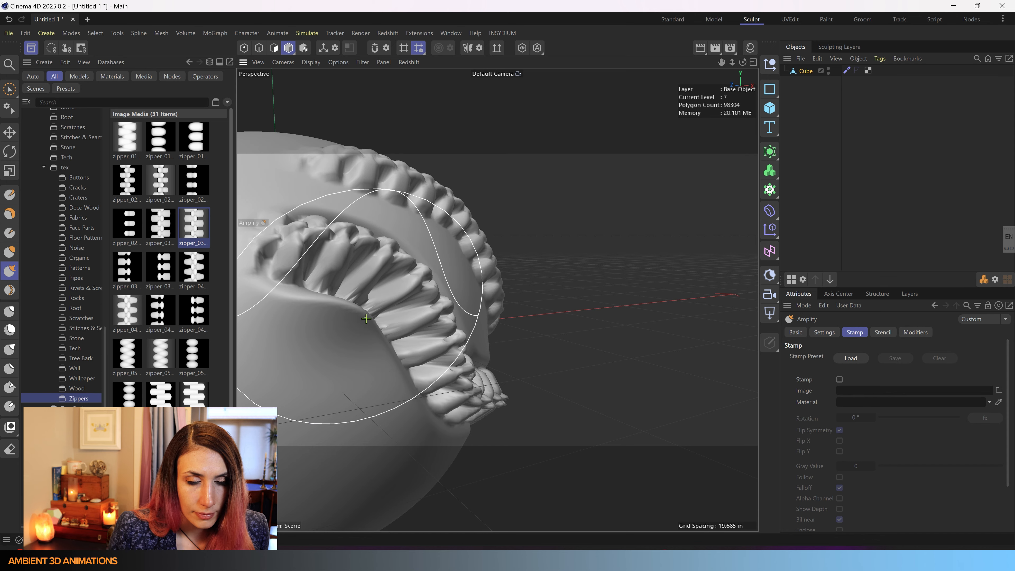
Examine the amplified second zipper up close from several angles and undo the Amplify strokes
{"action": "scroll", "coordinate": [354, 317], "scroll_direction": "up", "scroll_amount": 5}
{"action": "scroll", "coordinate": [354, 317], "scroll_direction": "up", "scroll_amount": 8}
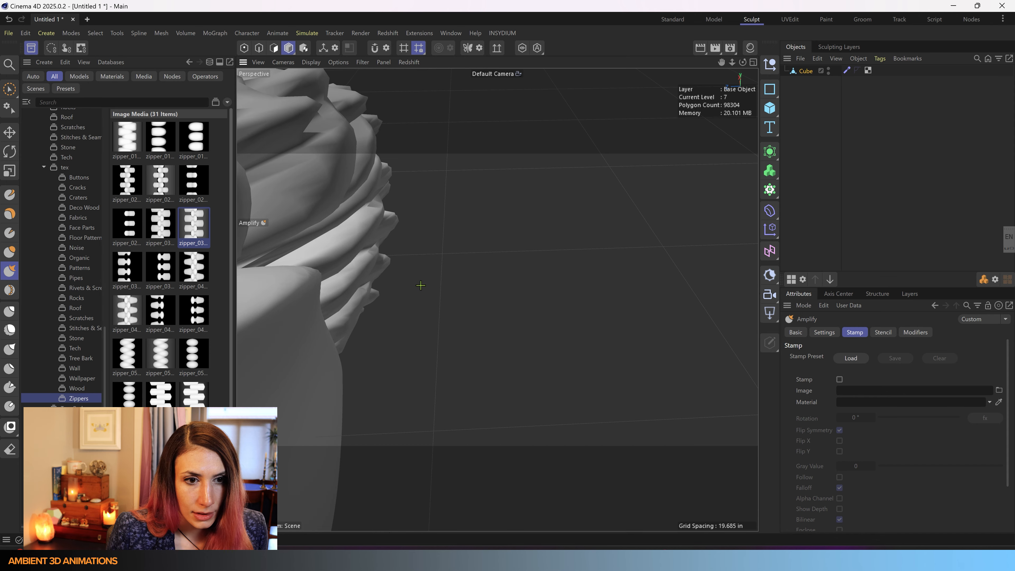
{"action": "left_click_drag", "start_coordinate": [442, 255], "coordinate": [451, 242], "text": "alt"}
{"action": "mouse_move", "coordinate": [354, 242]}
{"action": "left_mouse_down", "text": "alt"}
{"action": "mouse_move", "coordinate": [344, 235]}
{"action": "mouse_move", "coordinate": [324, 249]}
{"action": "mouse_move", "coordinate": [317, 237]}
{"action": "left_mouse_up", "text": "alt"}
{"action": "scroll", "coordinate": [388, 240], "scroll_direction": "down", "scroll_amount": 7}
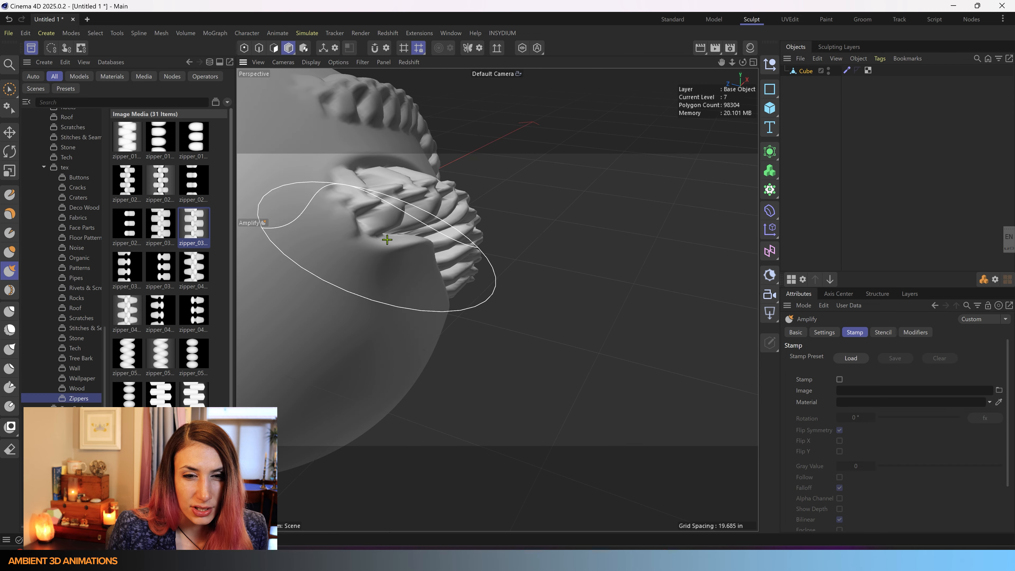
{"action": "left_click_drag", "start_coordinate": [460, 240], "coordinate": [376, 240], "text": "alt"}
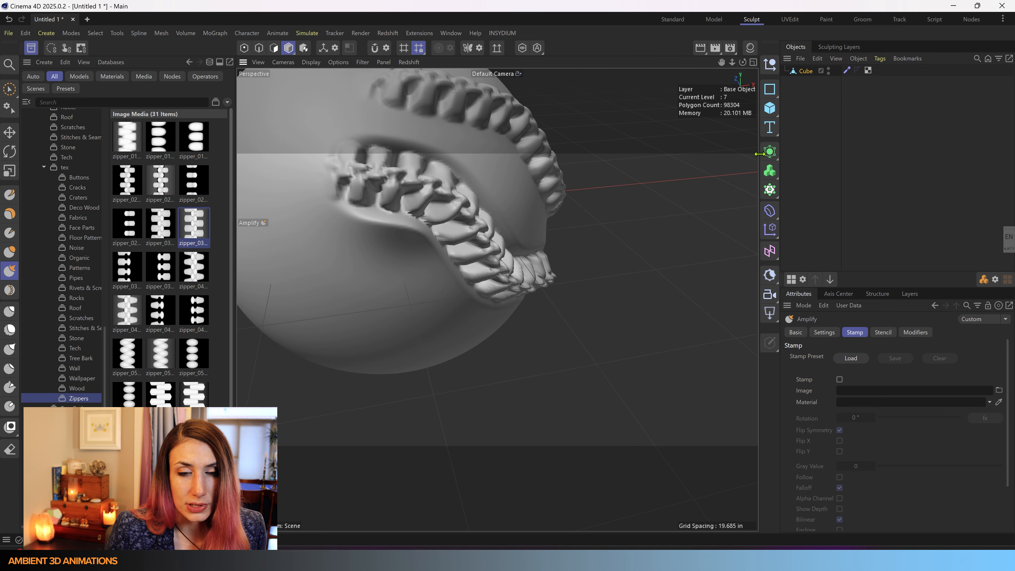
{"action": "key", "text": "ctrl+z"}
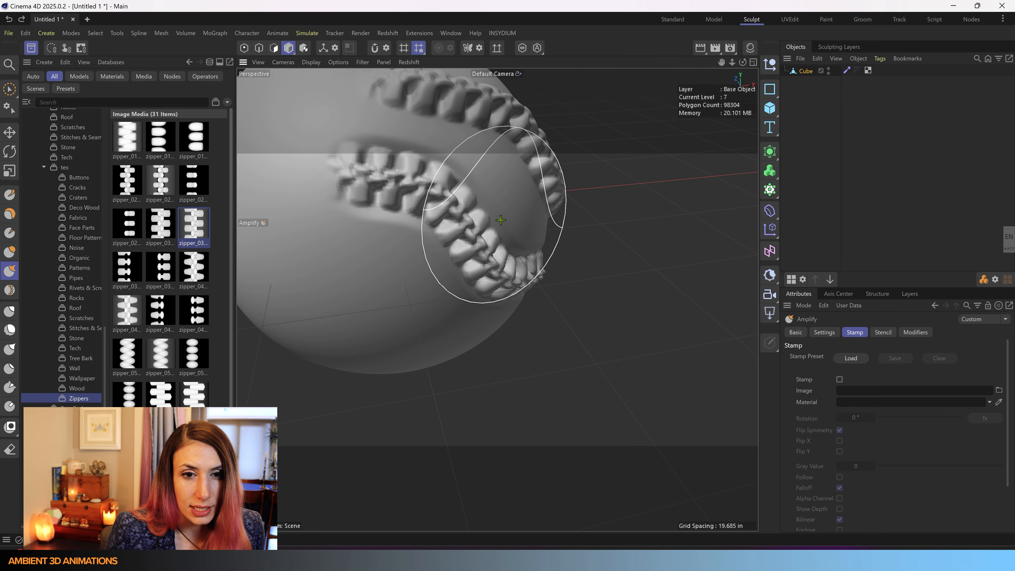
{"action": "middle_click_drag", "start_coordinate": [504, 215], "coordinate": [495, 301], "text": "alt"}
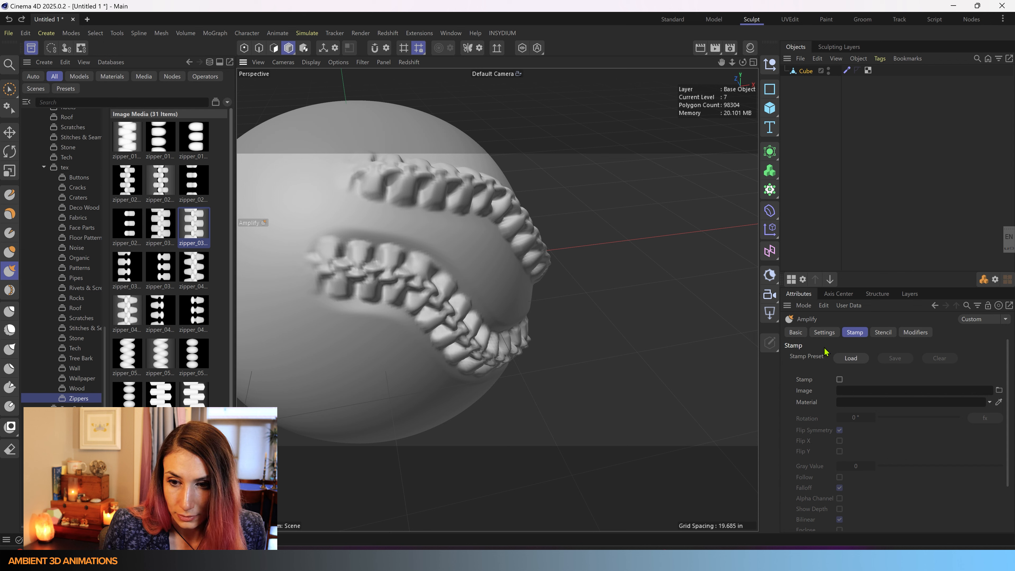
Set the Amplify mode to Crevice and brush along the gaps of the second zipper
{"action": "scroll", "coordinate": [824, 460], "scroll_direction": "down", "scroll_amount": 2}
{"action": "left_click", "coordinate": [824, 332]}
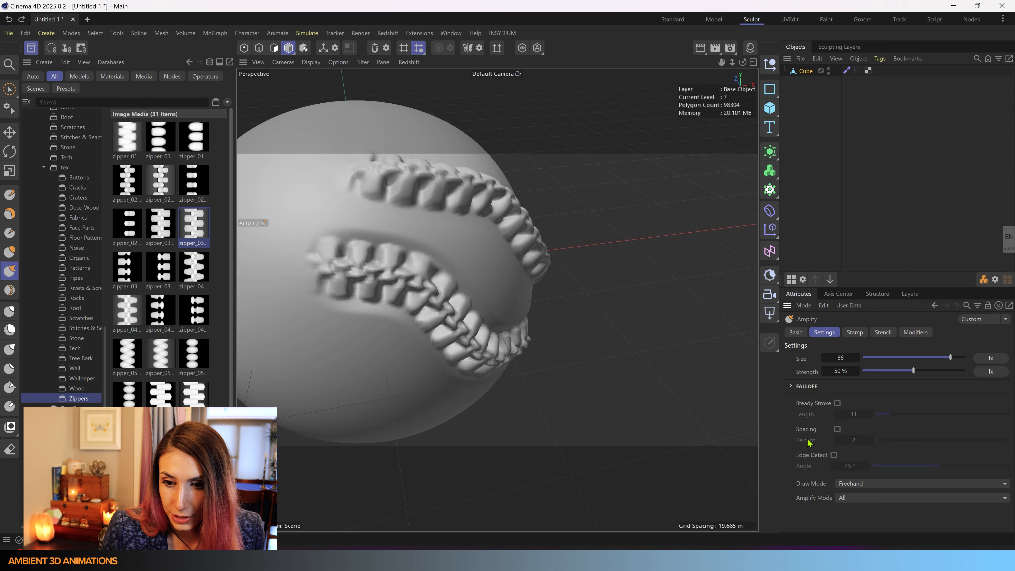
{"action": "left_click", "coordinate": [849, 499]}
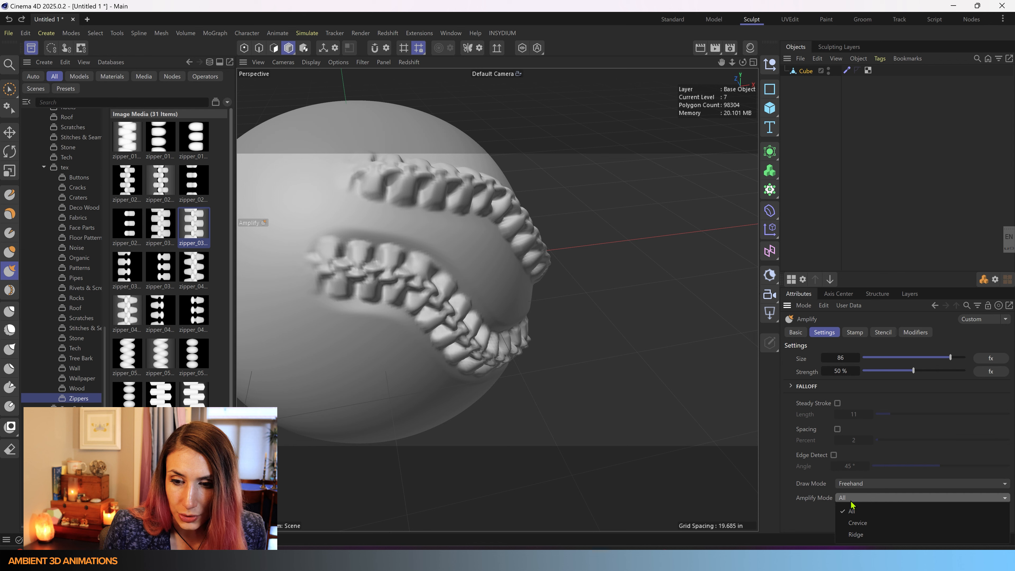
{"action": "left_click", "coordinate": [857, 523]}
{"action": "scroll", "coordinate": [400, 343], "scroll_direction": "up", "scroll_amount": 8}
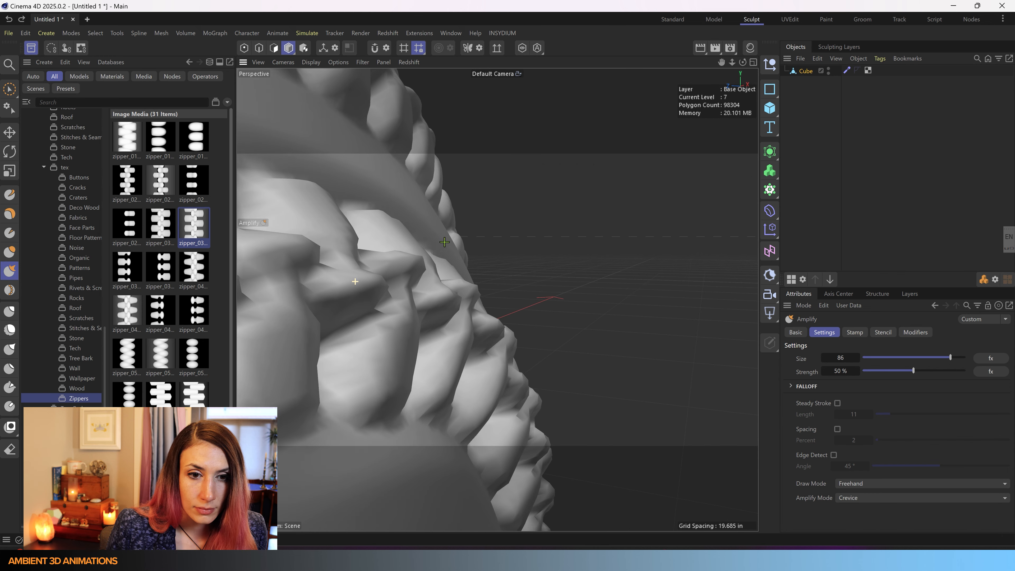
{"action": "scroll", "coordinate": [444, 242], "scroll_direction": "down", "scroll_amount": 6}
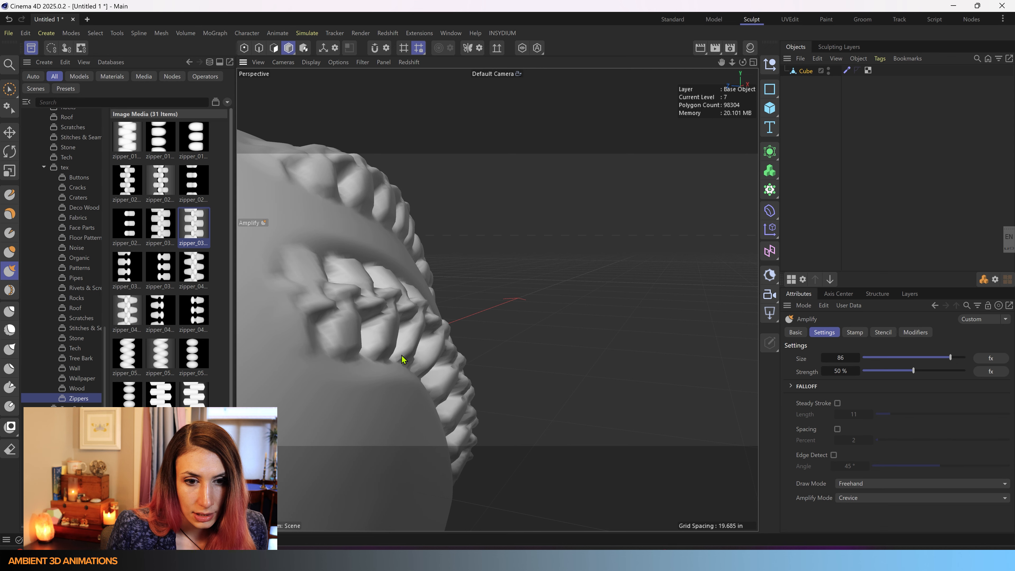
{"action": "scroll", "coordinate": [379, 379], "scroll_direction": "up", "scroll_amount": 5}
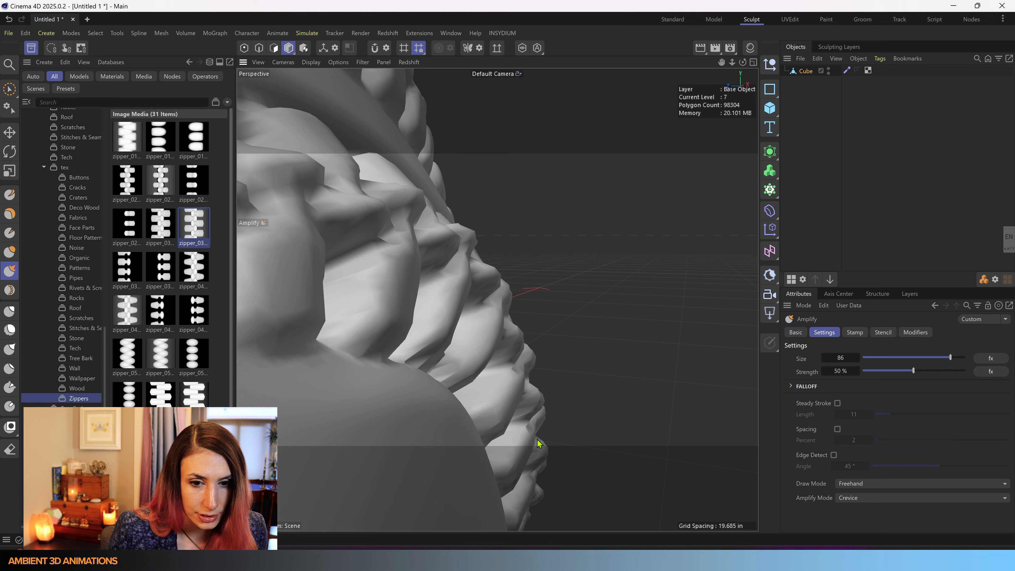
{"action": "left_click_drag", "start_coordinate": [420, 369], "coordinate": [414, 355]}
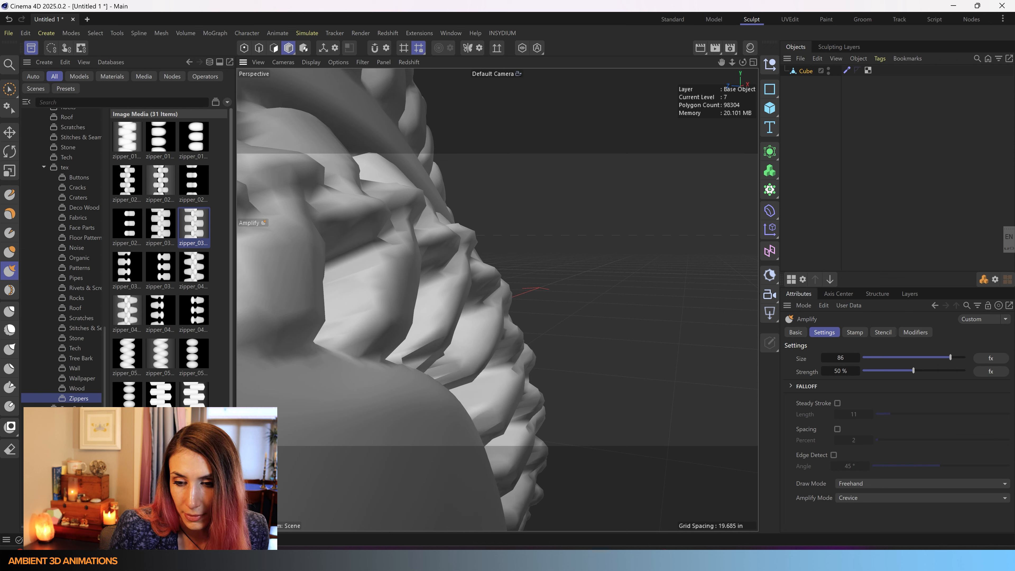
Set the Amplify mode to Ridge and amplify the raised teeth of the second zipper
{"action": "left_click", "coordinate": [870, 496]}
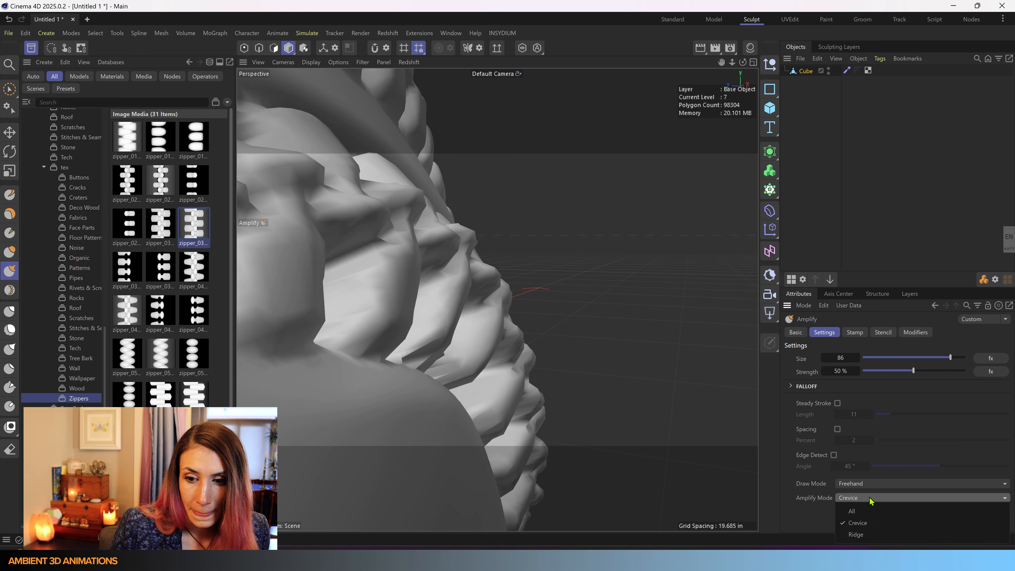
{"action": "left_click", "coordinate": [855, 534]}
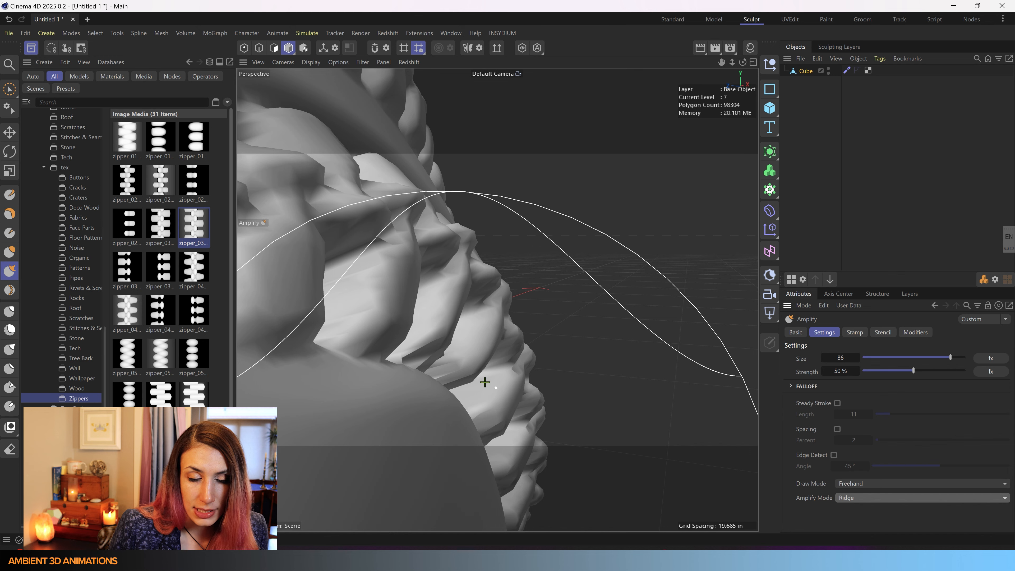
{"action": "mouse_move", "coordinate": [413, 335]}
{"action": "left_mouse_down", "text": "alt"}
{"action": "mouse_move", "coordinate": [366, 304]}
{"action": "mouse_move", "coordinate": [450, 331]}
{"action": "mouse_move", "coordinate": [508, 426]}
{"action": "mouse_move", "coordinate": [404, 354]}
{"action": "mouse_move", "coordinate": [317, 334]}
{"action": "mouse_move", "coordinate": [365, 294]}
{"action": "mouse_move", "coordinate": [476, 338]}
{"action": "mouse_move", "coordinate": [491, 368]}
{"action": "mouse_move", "coordinate": [430, 283]}
{"action": "mouse_move", "coordinate": [413, 277]}
{"action": "left_mouse_up", "text": "alt"}
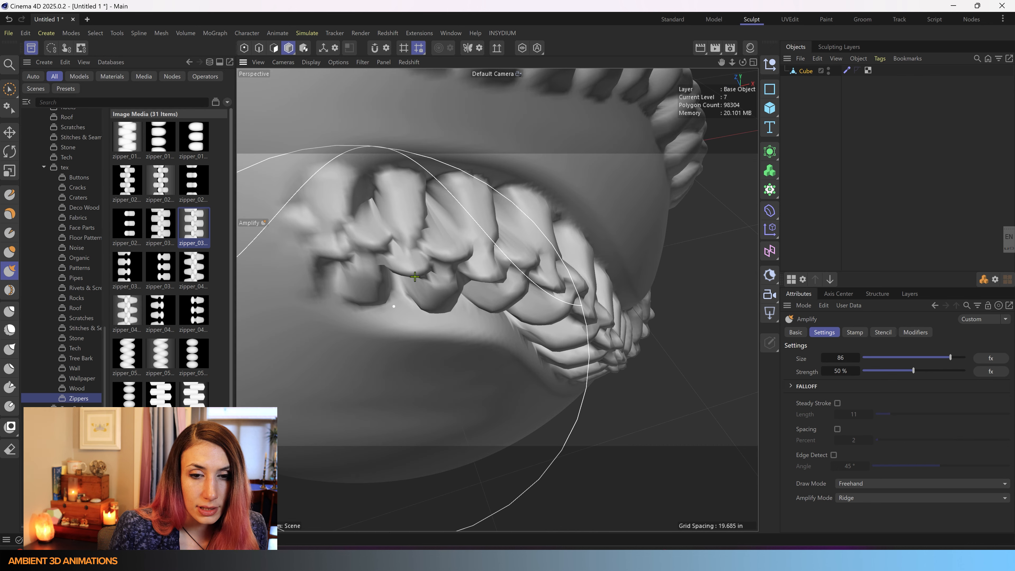
{"action": "left_click_drag", "start_coordinate": [494, 246], "coordinate": [505, 279], "text": "alt"}
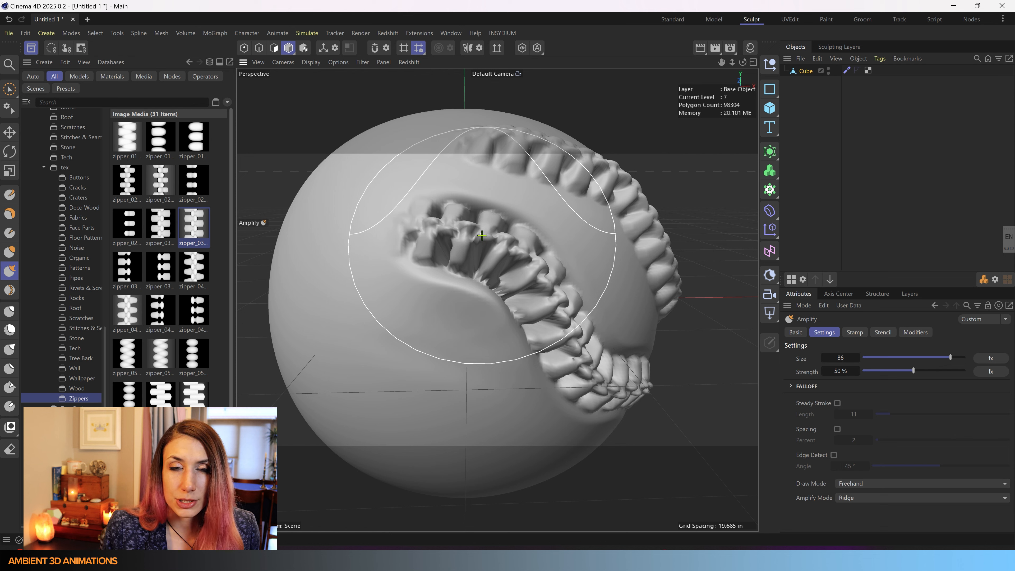
Set the Amplify mode to All and brush along the teeth and gaps of the second zipper
{"action": "left_click", "coordinate": [859, 499]}
{"action": "left_click", "coordinate": [860, 508]}
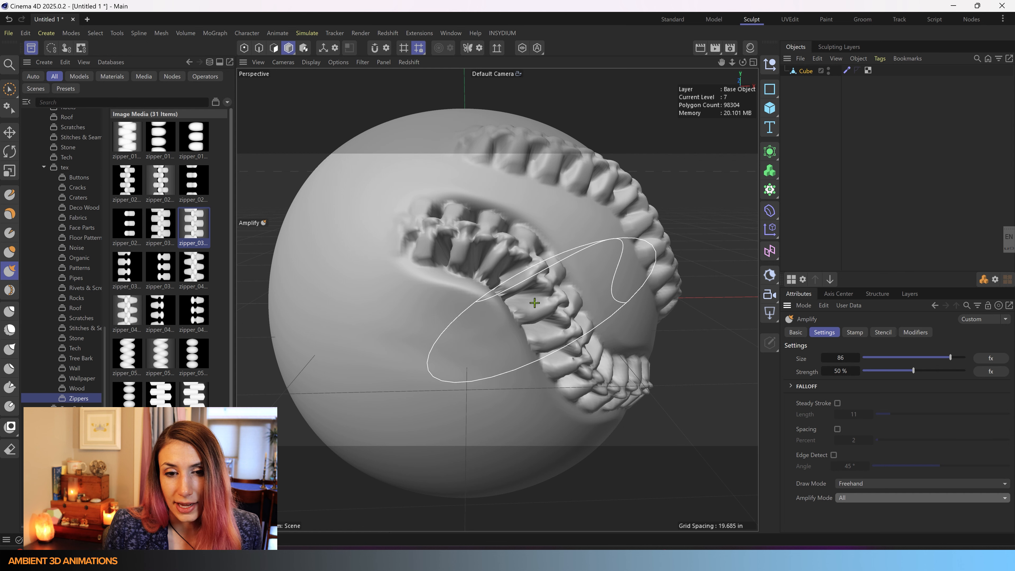
{"action": "left_click_drag", "start_coordinate": [445, 239], "coordinate": [560, 319]}
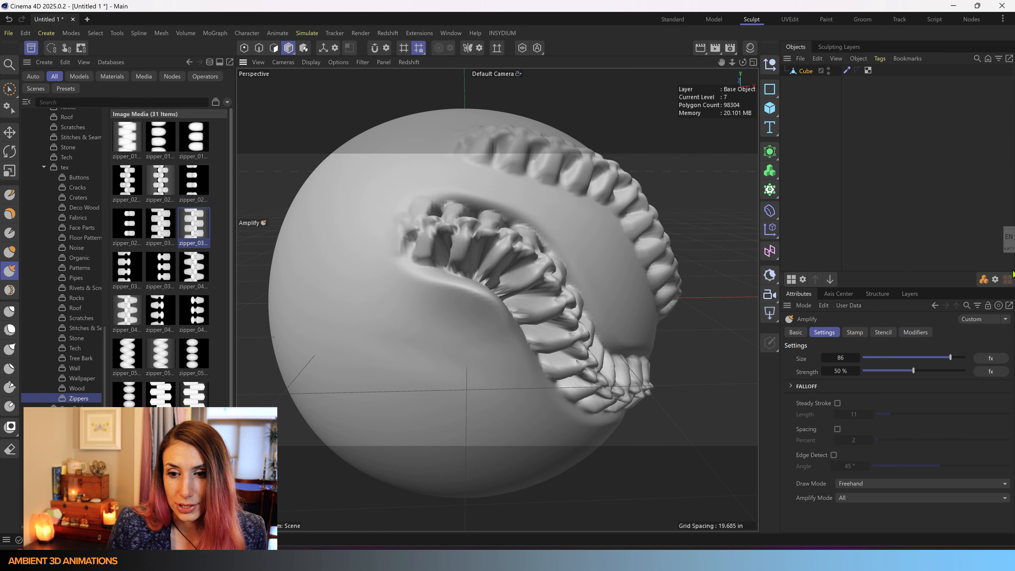
Examine the Amplify brush's Stamp, Stencil and Modifiers settings
{"action": "left_click", "coordinate": [855, 332]}
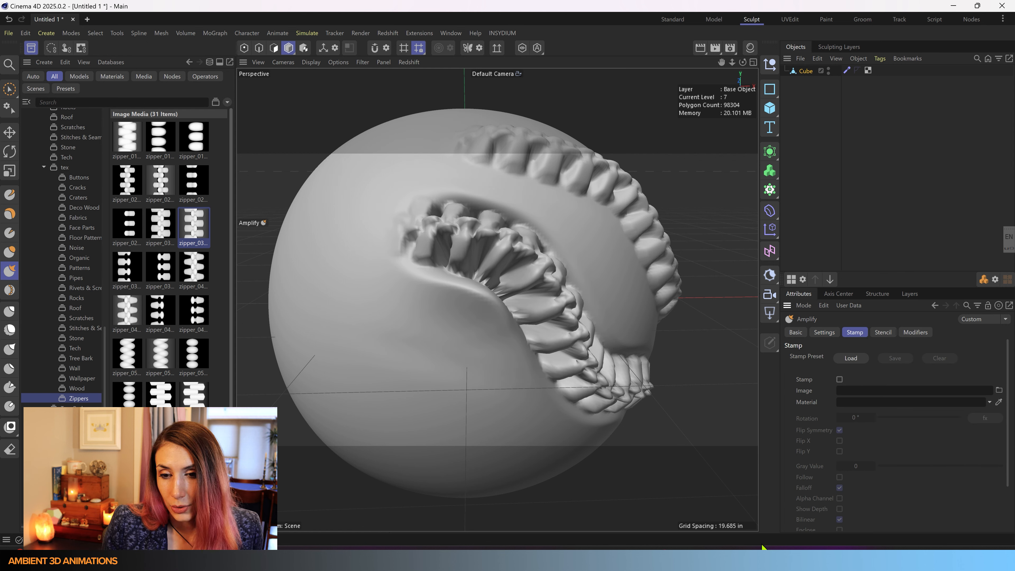
{"action": "scroll", "coordinate": [872, 416], "scroll_direction": "down", "scroll_amount": 3}
{"action": "scroll", "coordinate": [872, 419], "scroll_direction": "up", "scroll_amount": 3}
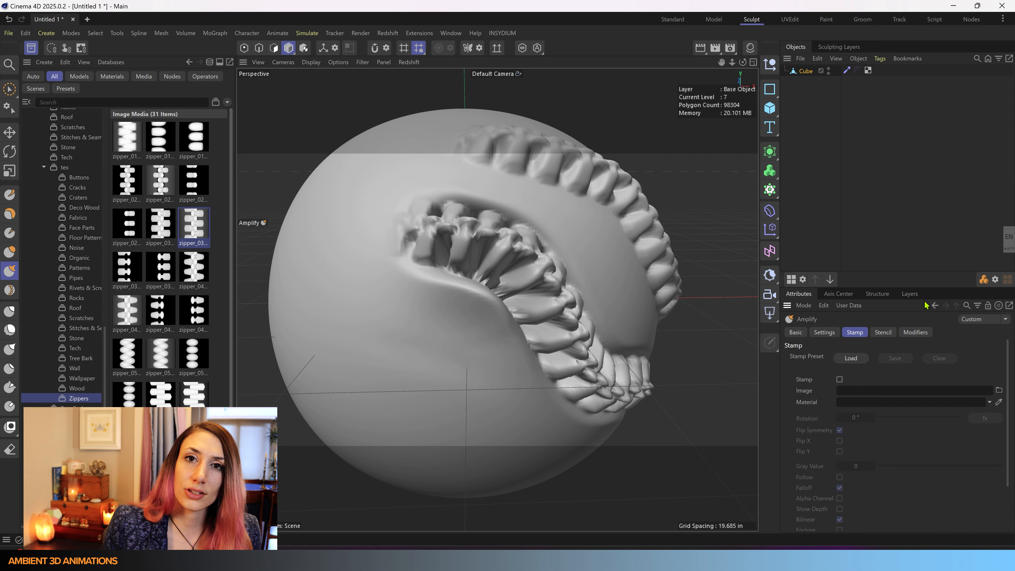
{"action": "left_click", "coordinate": [887, 335]}
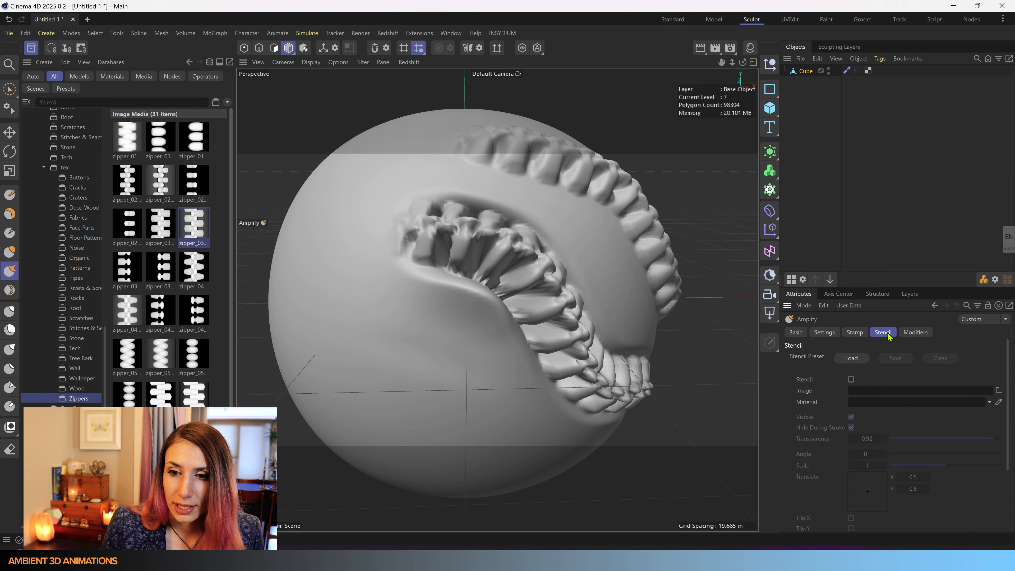
{"action": "scroll", "coordinate": [859, 406], "scroll_direction": "down", "scroll_amount": 5}
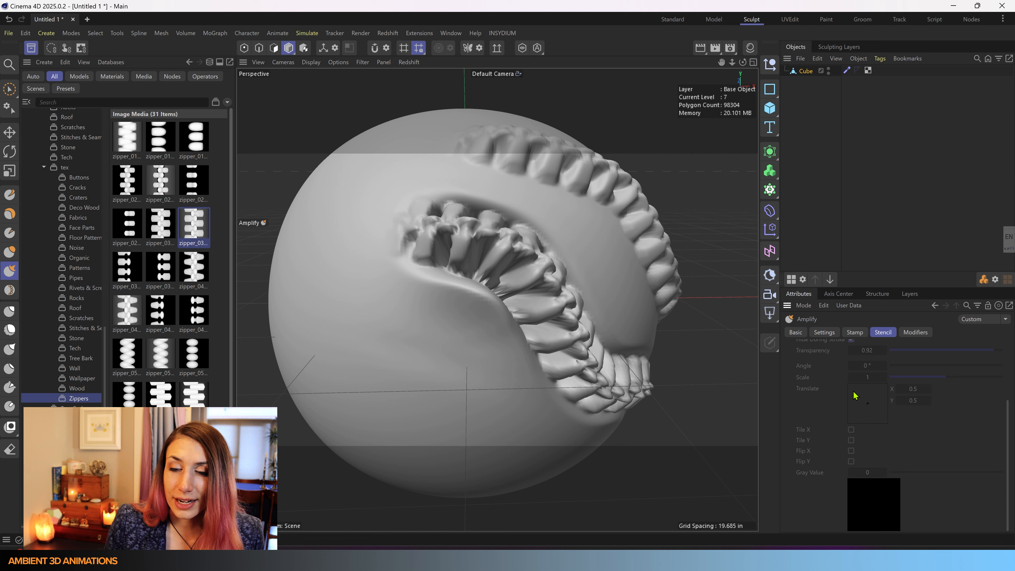
{"action": "scroll", "coordinate": [855, 406], "scroll_direction": "up", "scroll_amount": 5}
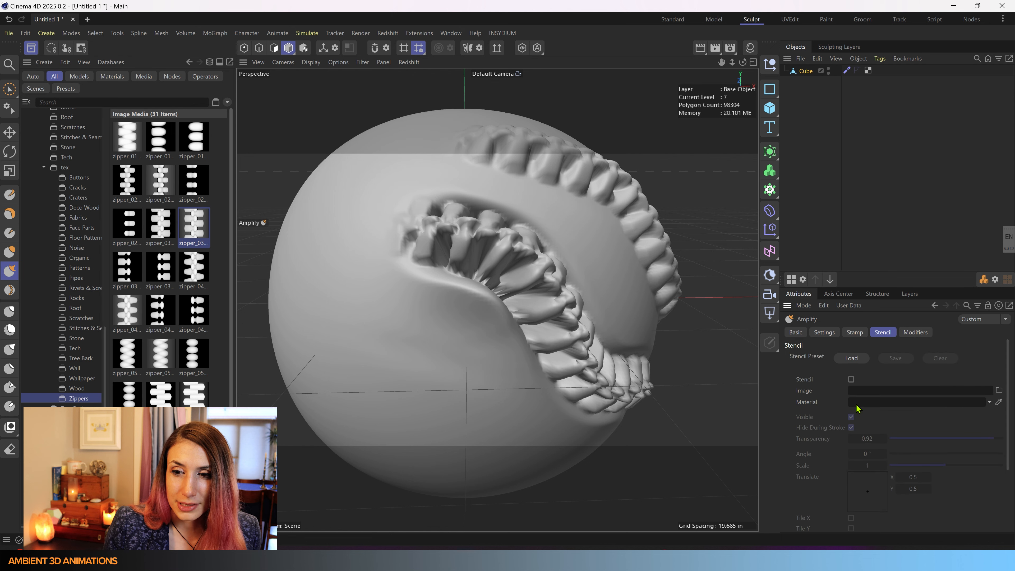
{"action": "left_click", "coordinate": [916, 333]}
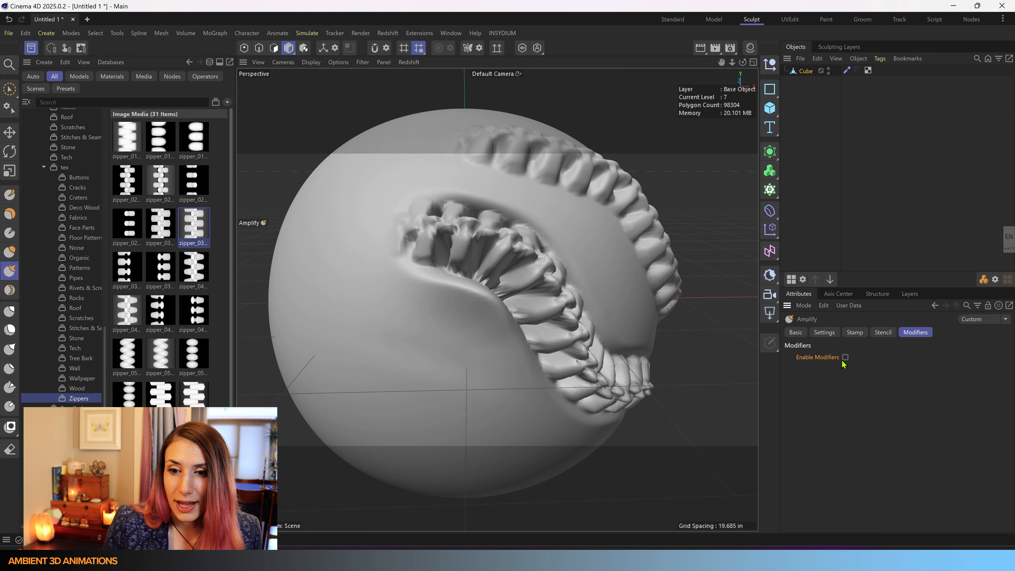